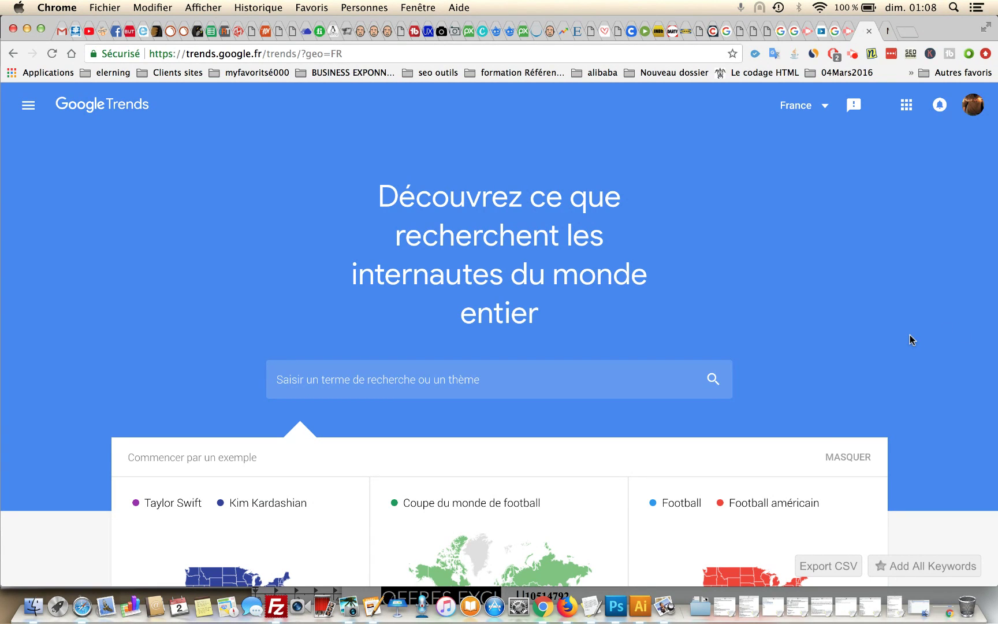
scroll(910, 335, "down", 5)
scroll(910, 336, "down", 5)
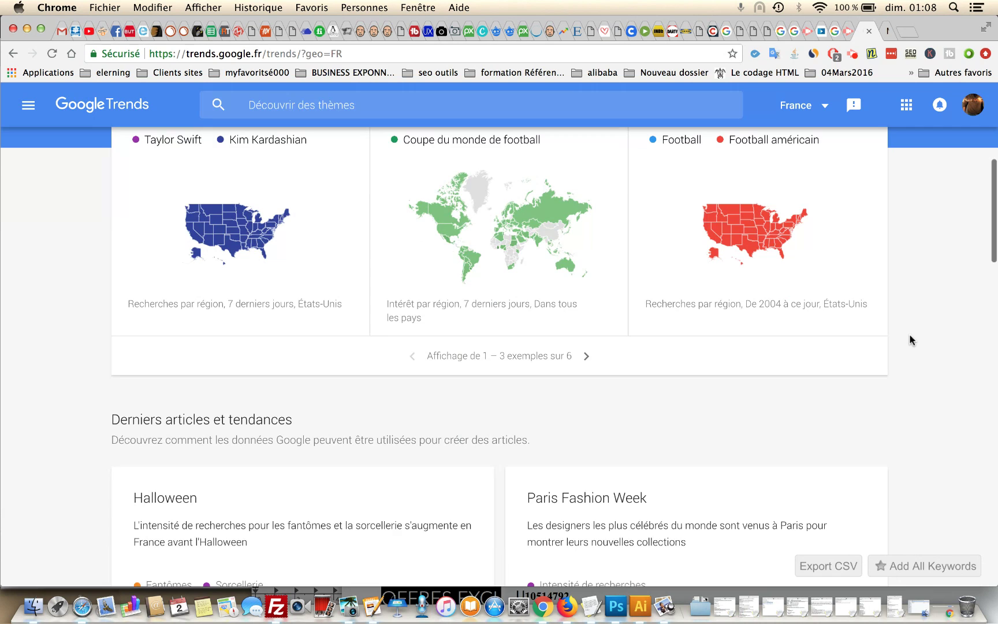
scroll(910, 336, "up", 10)
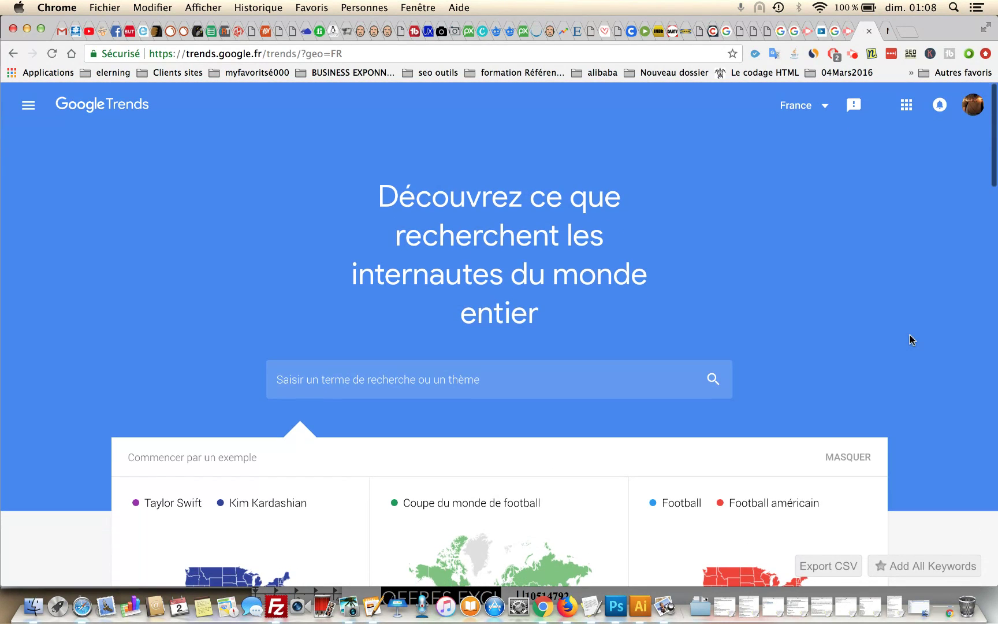
left_click(436, 379)
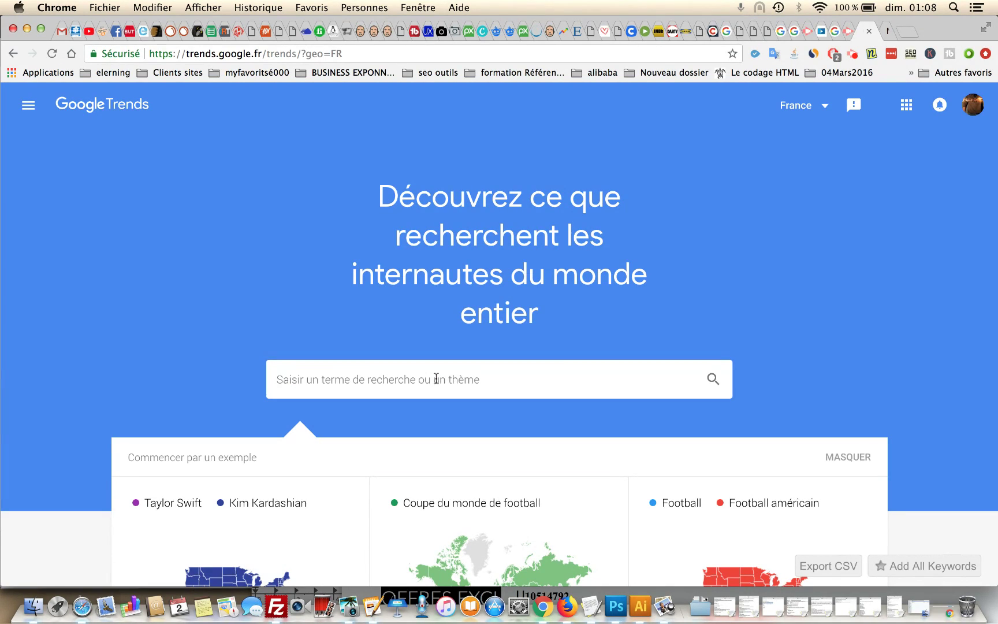
type("chaussure d")
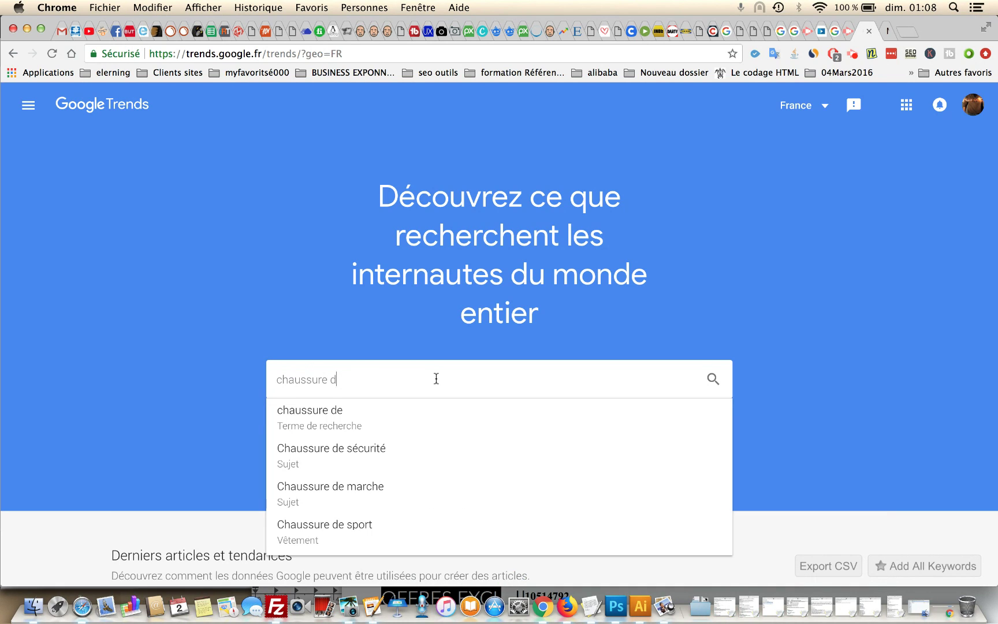
key("BackSpace")
key("BackSpace")
key("BackSpace")
key("BackSpace")
key("BackSpace")
key("BackSpace")
key("BackSpace")
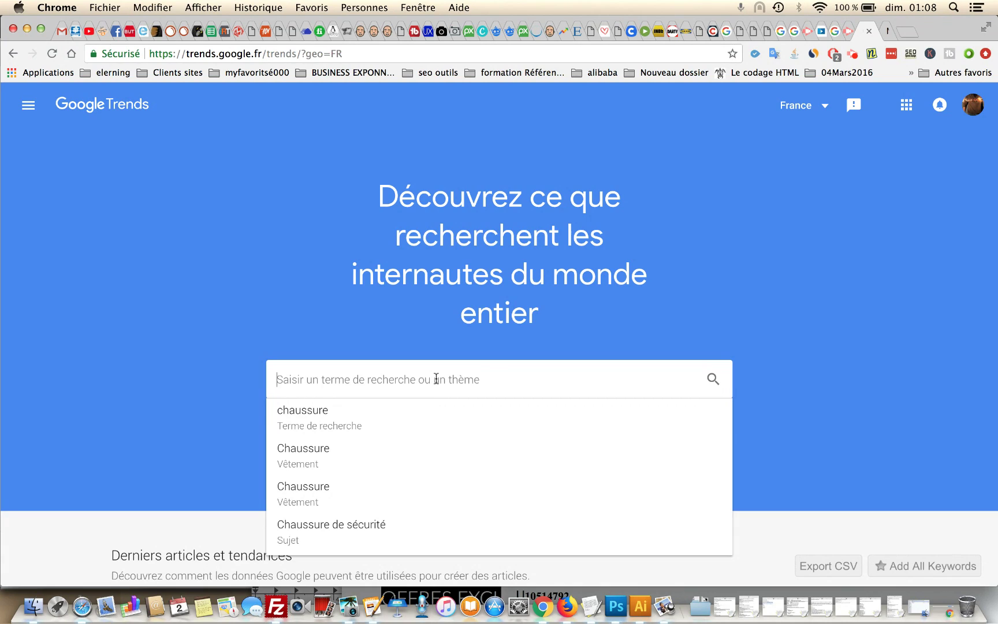
- Explore the search term "adidas" in Google Trends and add "nike" as a comparison term
type("adidas")
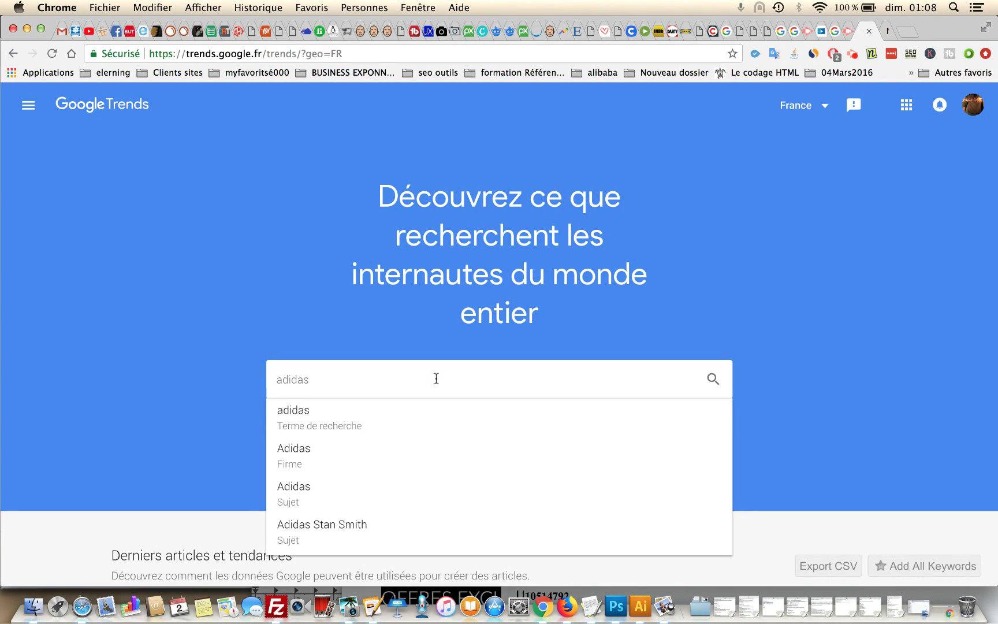
left_click(444, 424)
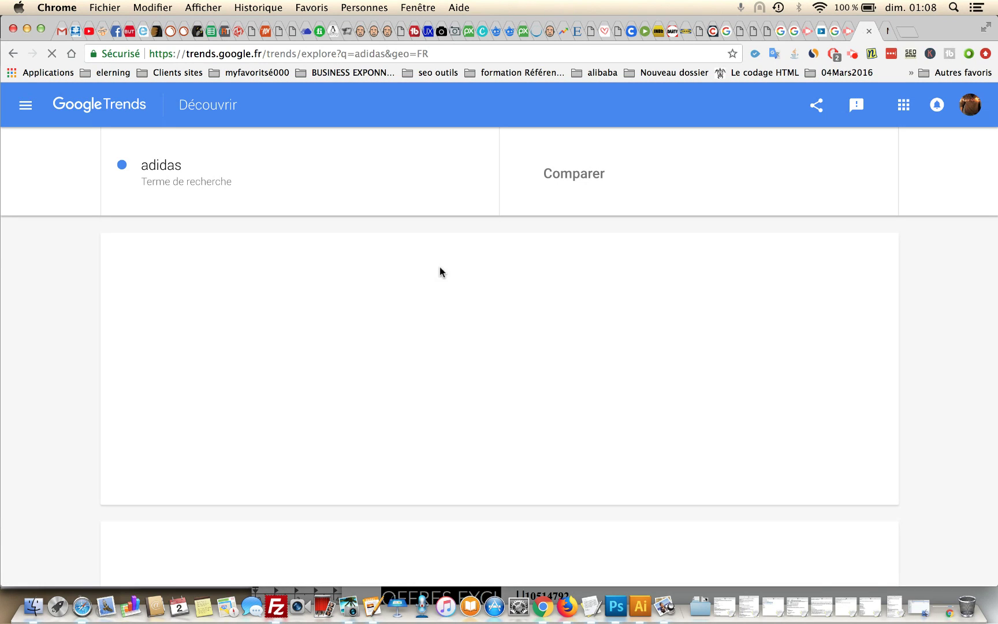
left_click(577, 181)
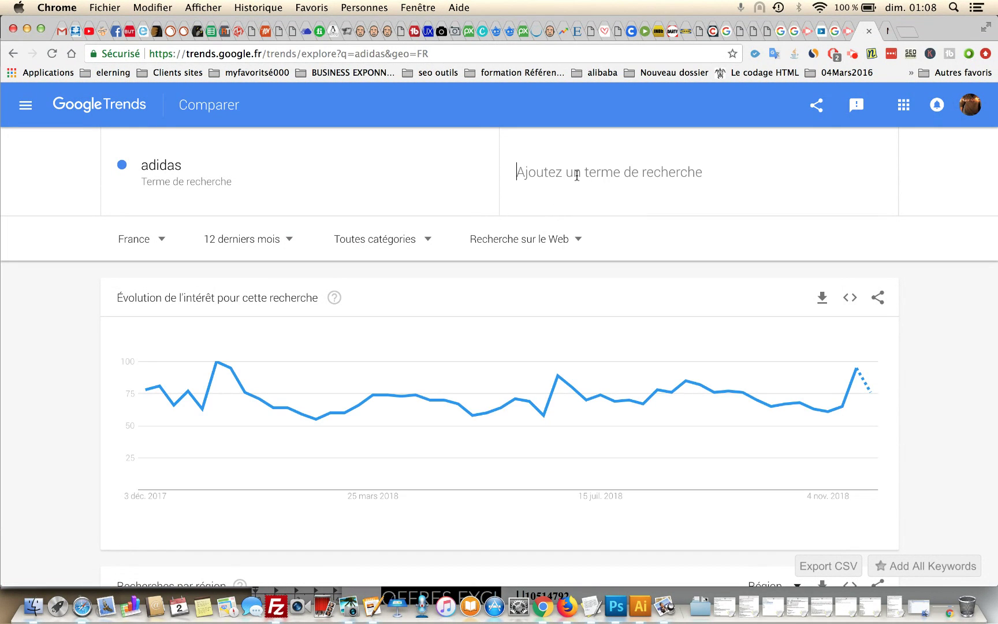
type("nike")
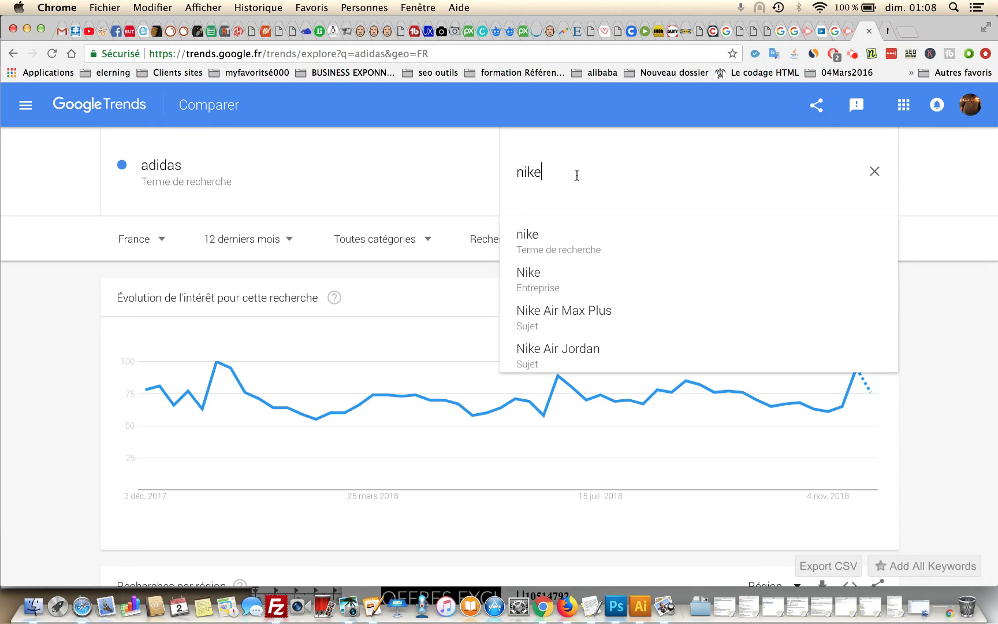
key("Return")
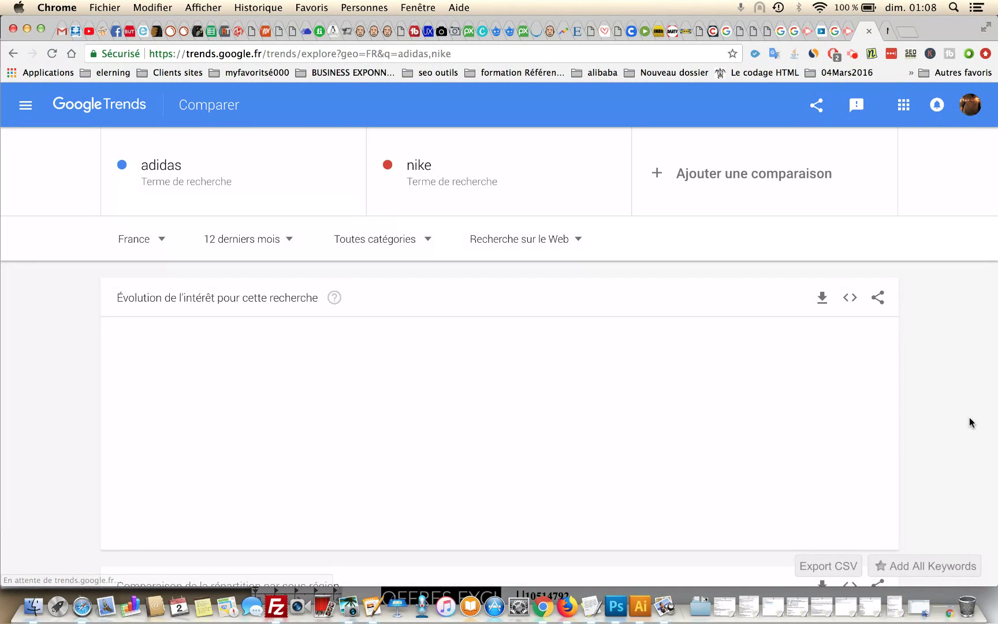
- Add "puma" as a third search term to the adidas and nike comparison
mouse_move(326, 412)
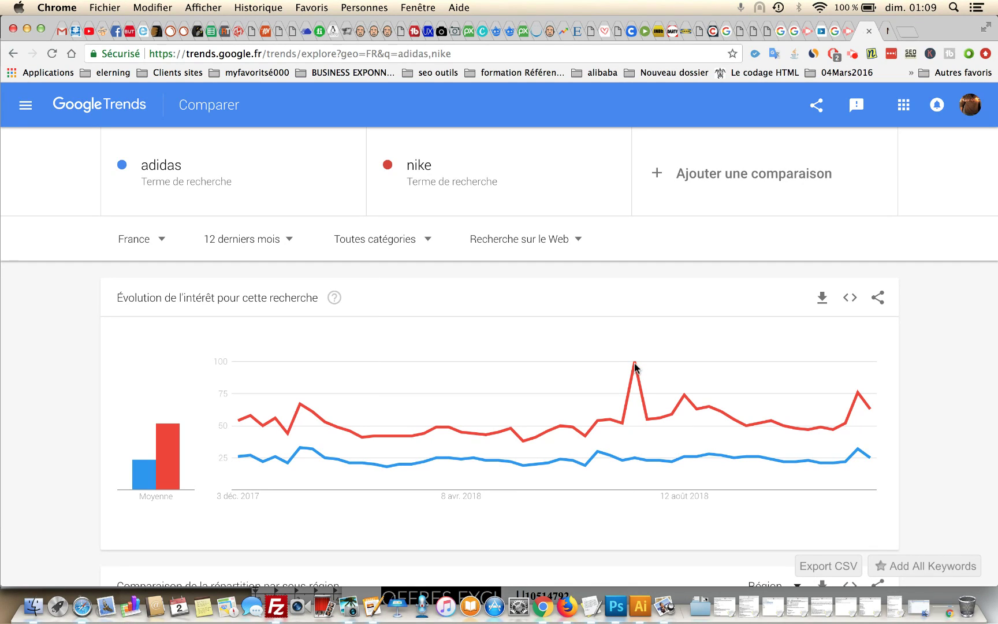
mouse_move(639, 399)
mouse_move(633, 363)
left_click(708, 167)
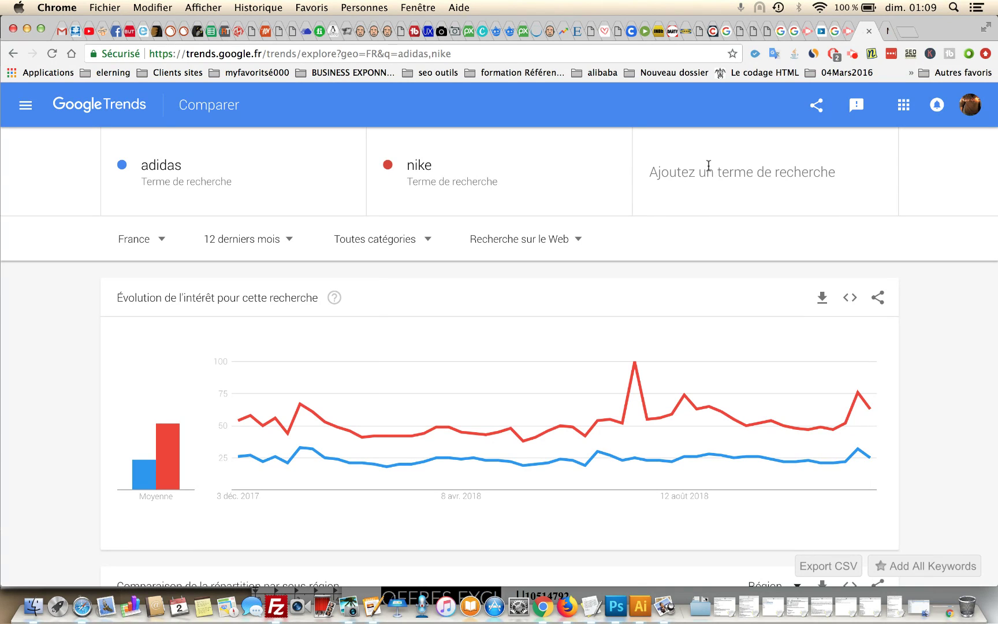
type("puma")
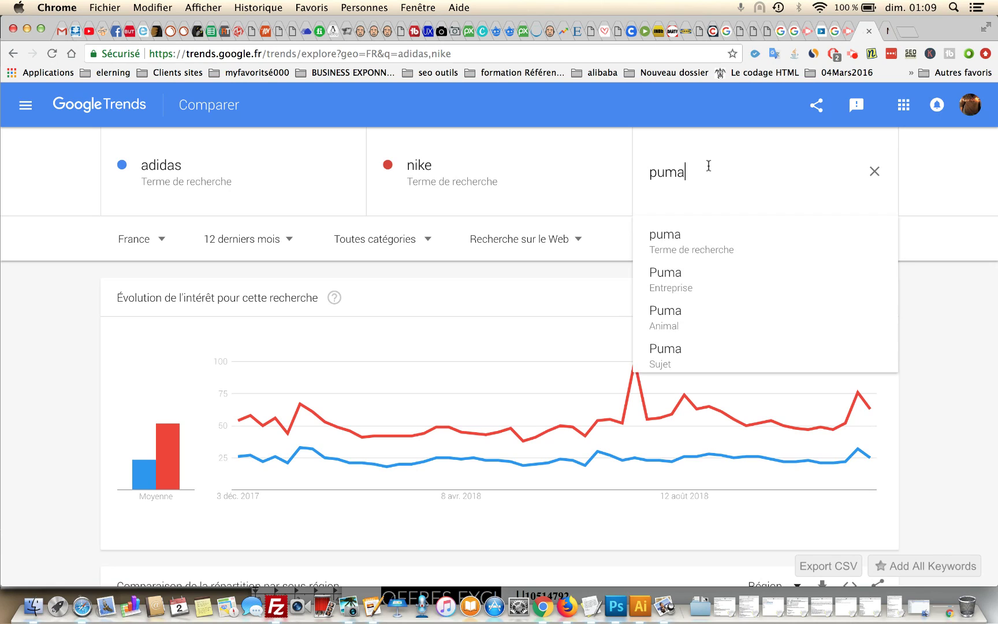
key("Return")
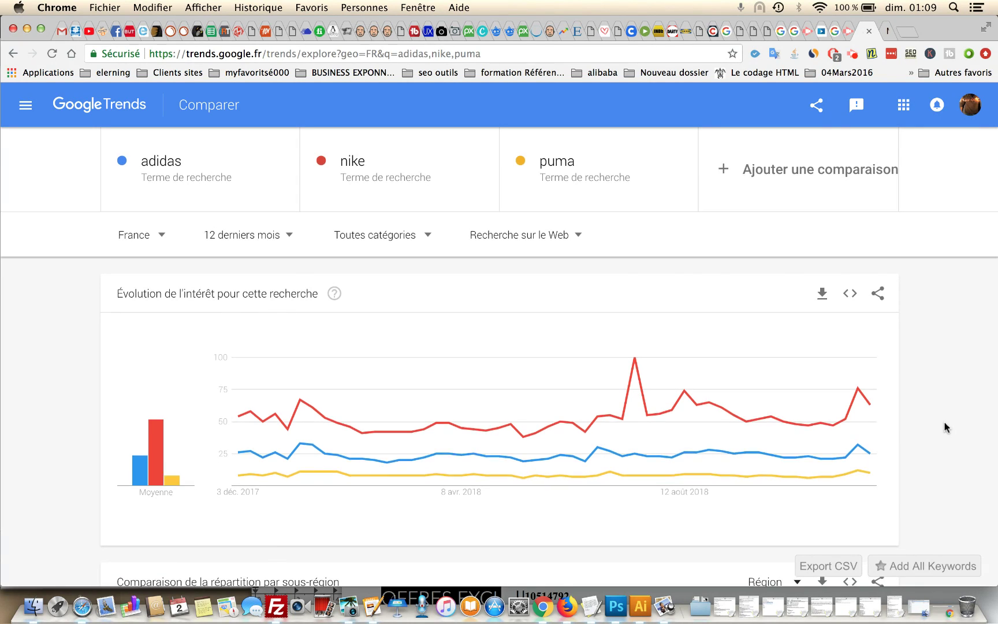
- Examine the interest-over-time chart, the sub-region comparison, and the adidas regional map and rising related queries
scroll(945, 427, "down", 6)
scroll(945, 427, "down", 6)
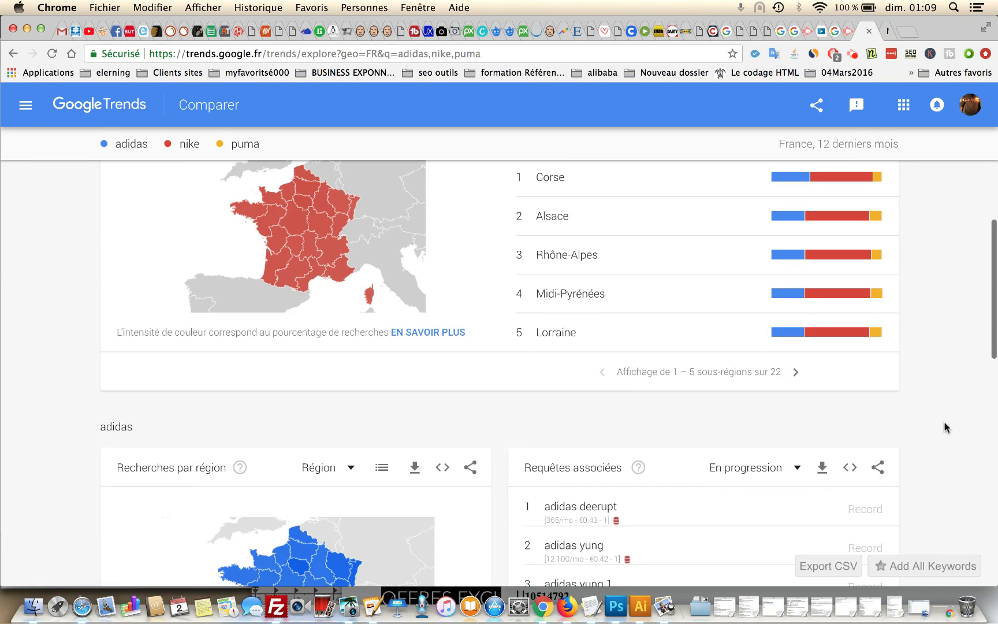
scroll(946, 427, "up", 15)
scroll(946, 427, "down", 4)
scroll(945, 428, "down", 3)
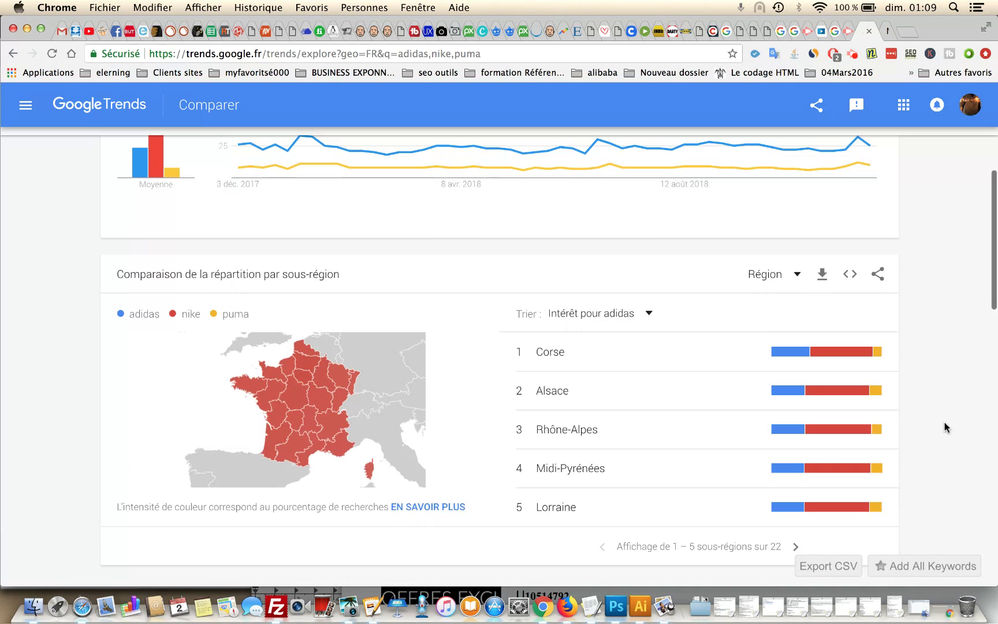
scroll(945, 428, "up", 5)
scroll(945, 427, "down", 4)
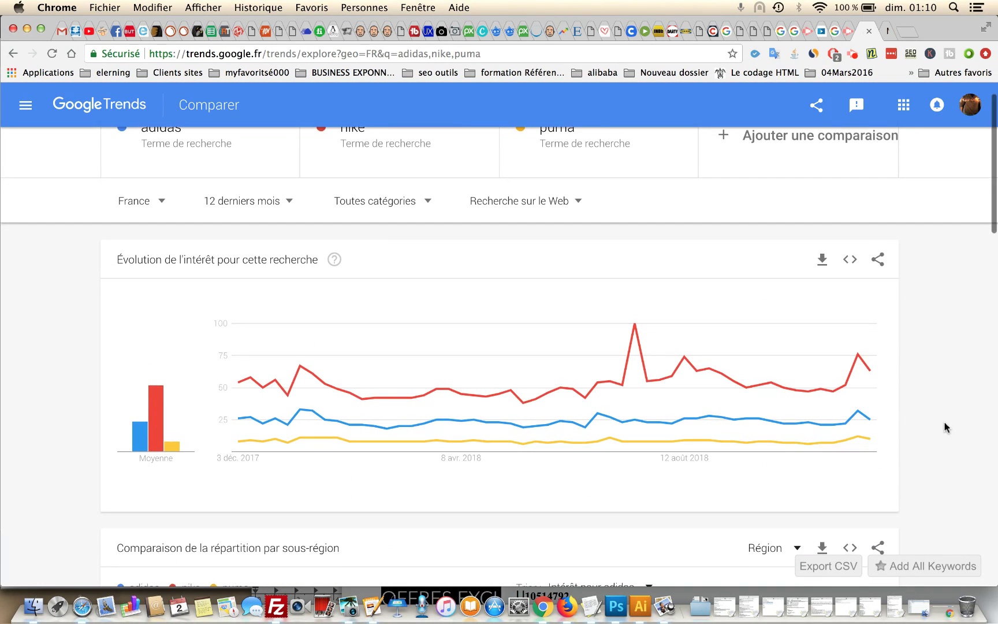
scroll(946, 427, "down", 2)
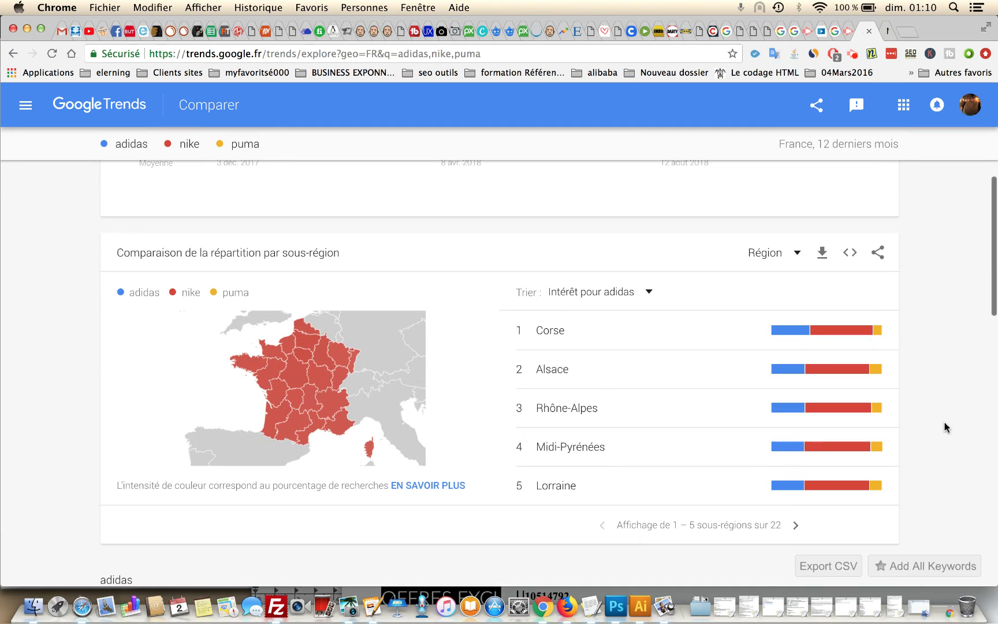
scroll(945, 428, "down", 2)
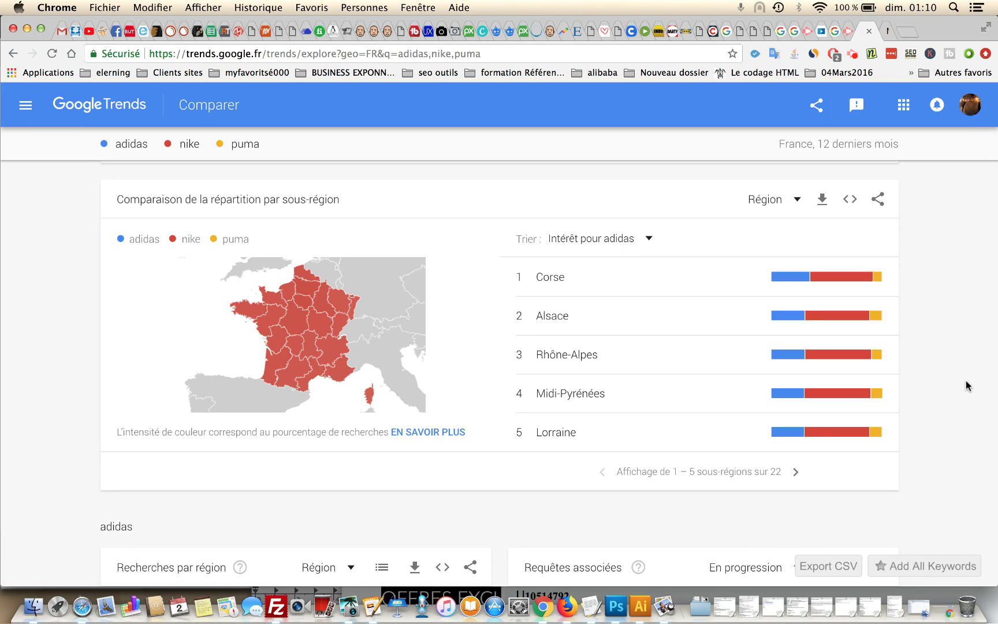
scroll(967, 380, "down", 2)
scroll(966, 379, "down", 3)
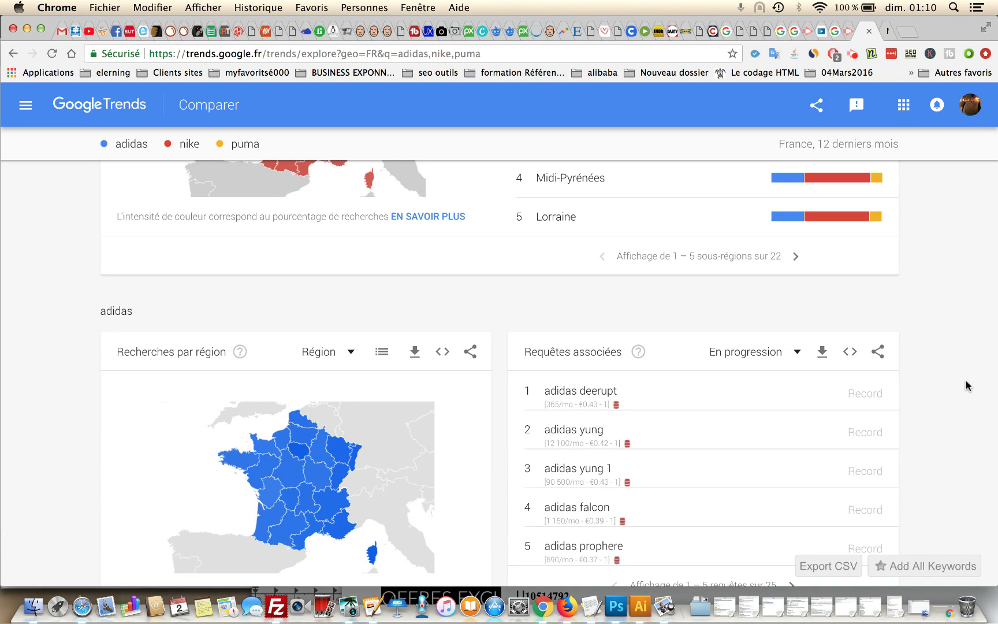
scroll(967, 380, "down", 2)
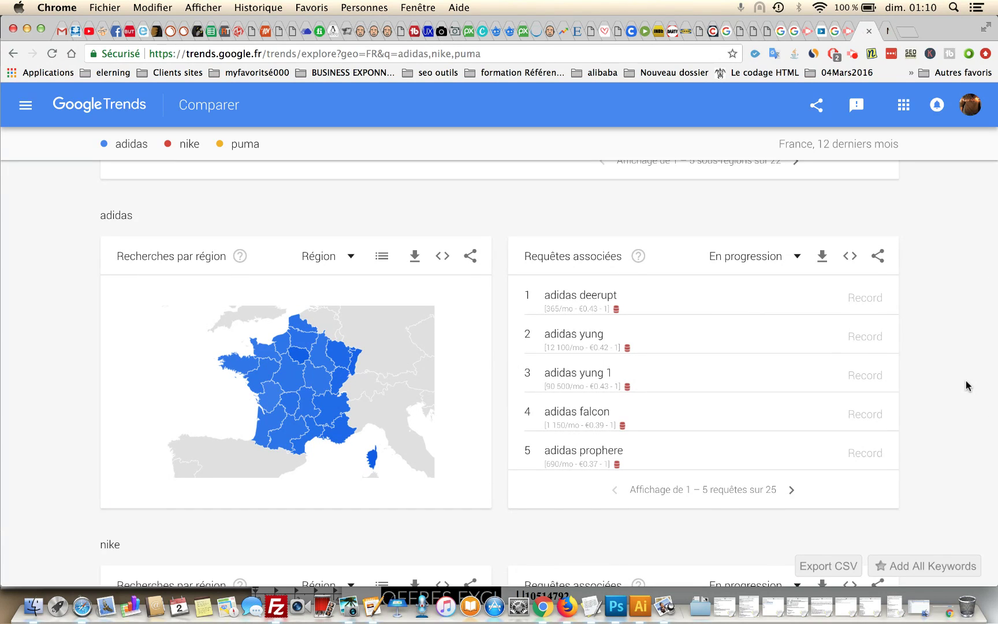
scroll(967, 380, "down", 1)
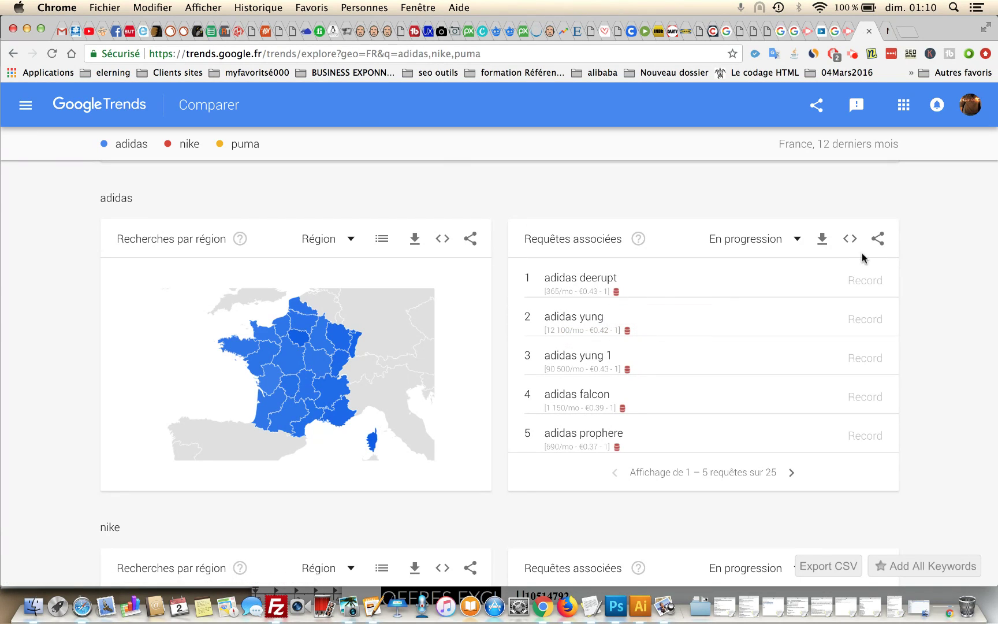
- Search Google for "adidas yung" in a new tab and browse the image results
left_click(910, 29)
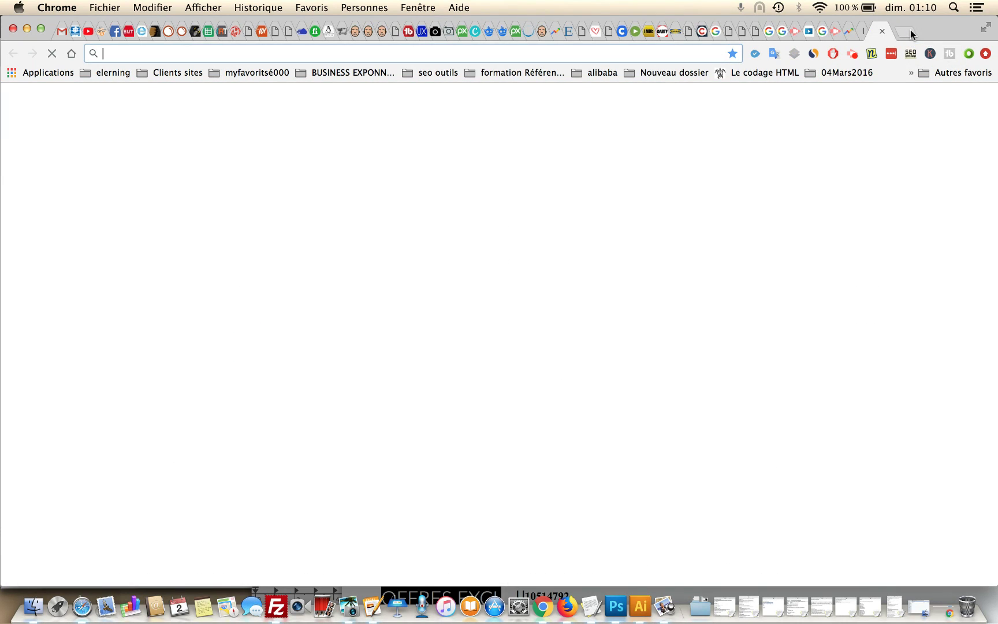
type("adidas ")
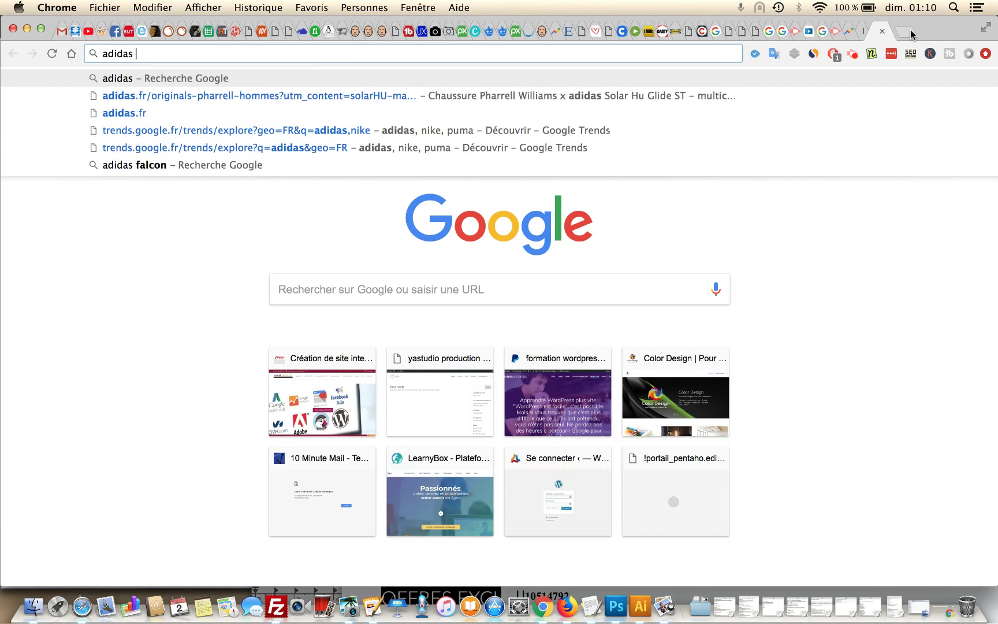
type("yung")
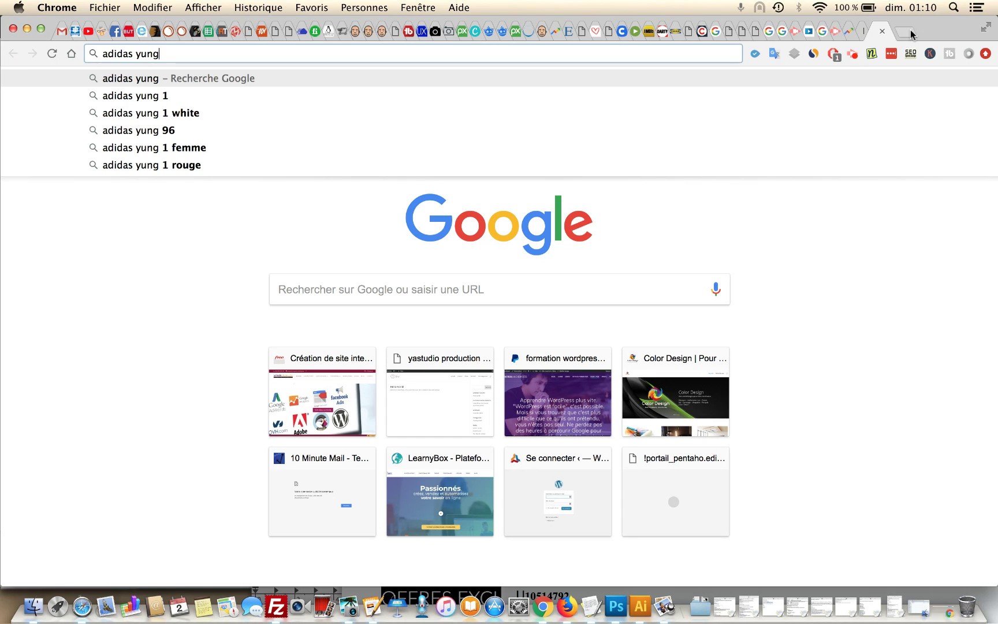
key("Return")
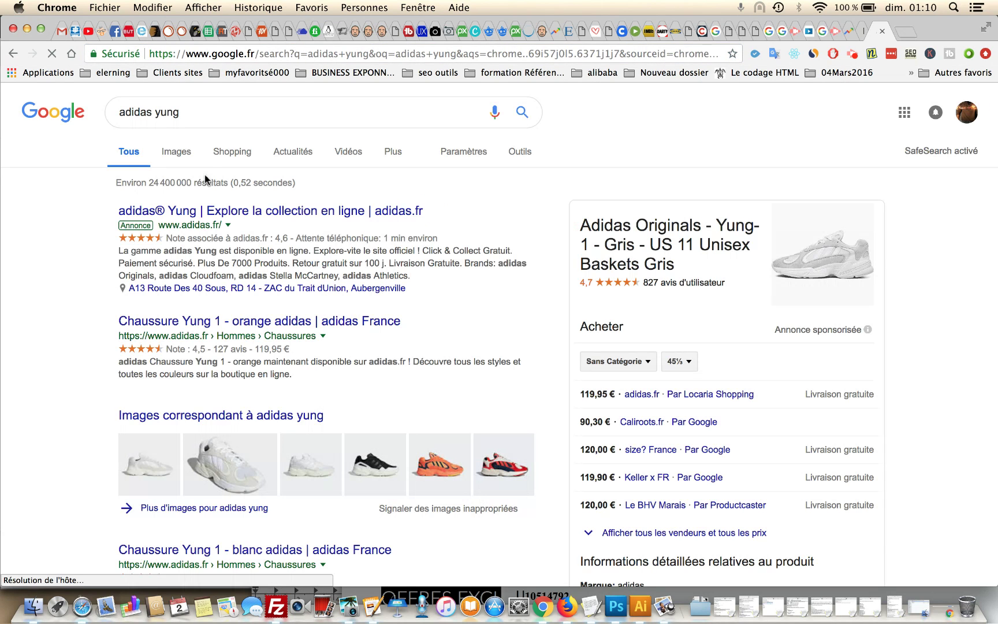
left_click(180, 151)
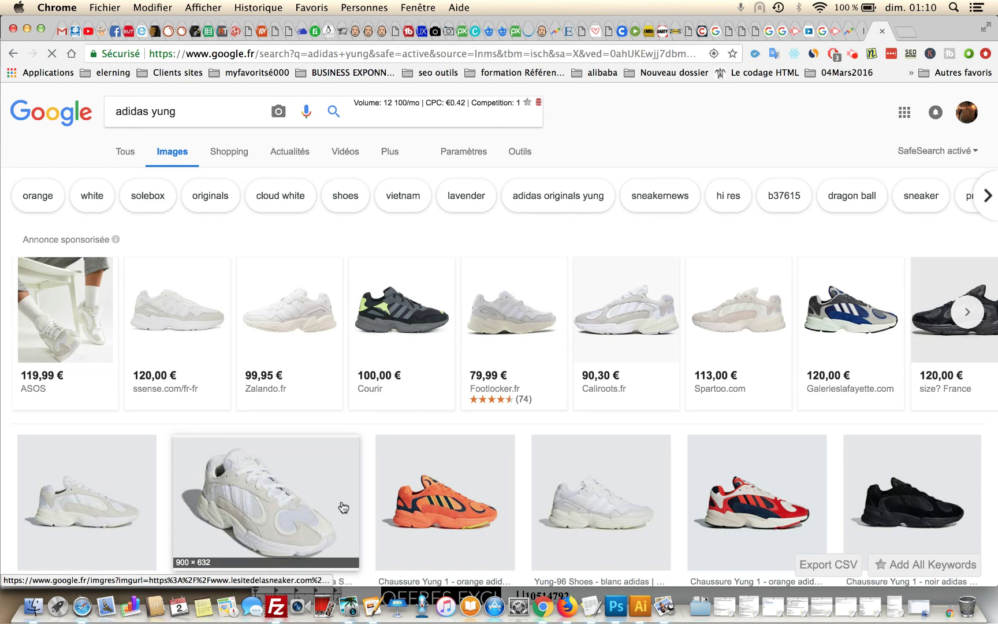
scroll(343, 506, "down", 1)
scroll(343, 507, "down", 5)
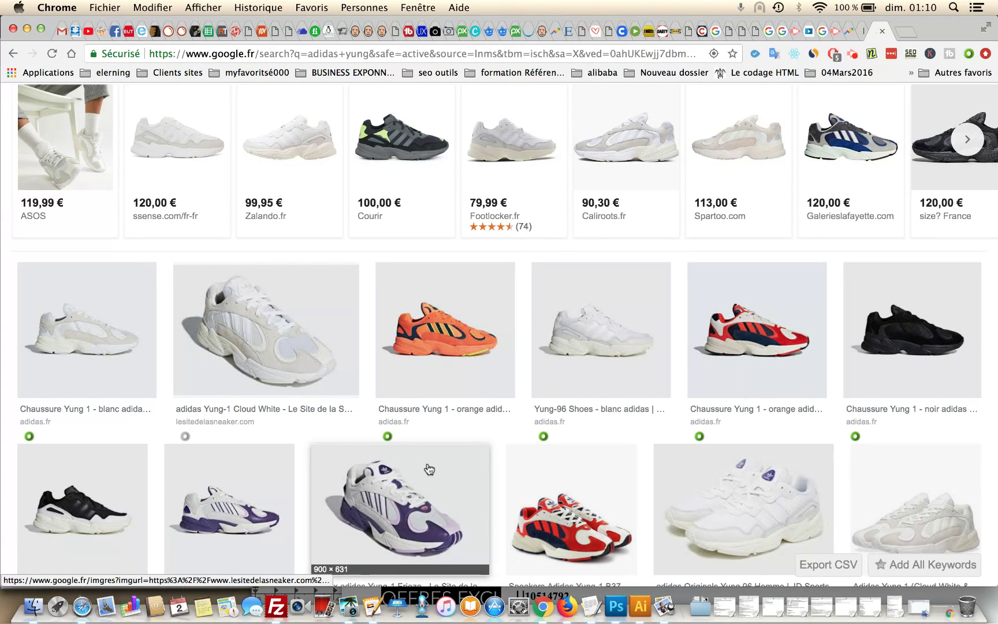
scroll(437, 468, "up", 5)
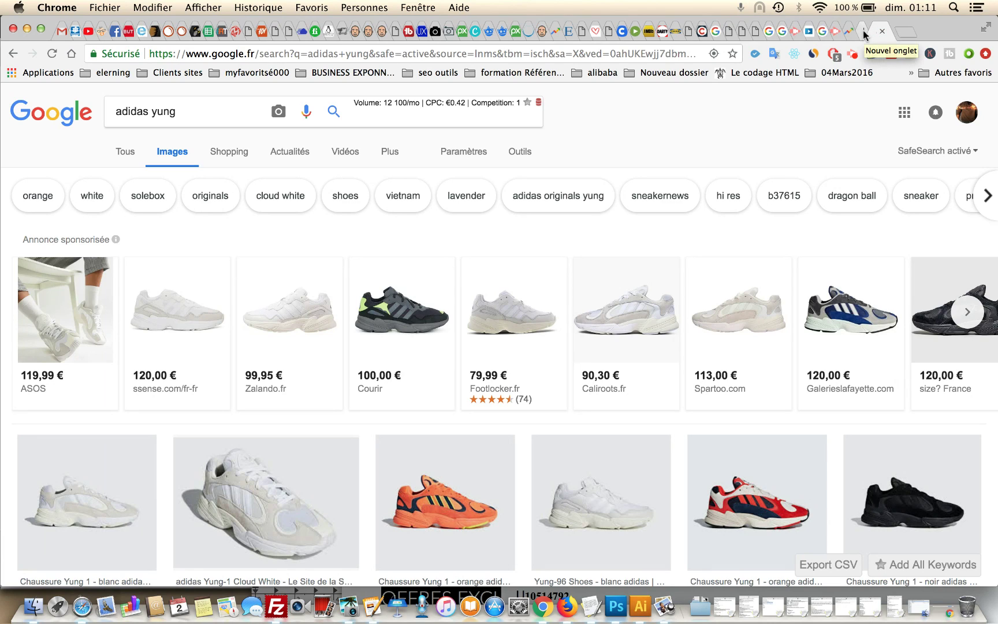
- Refine the Google image search to "adidas yung 1"
left_click(220, 116)
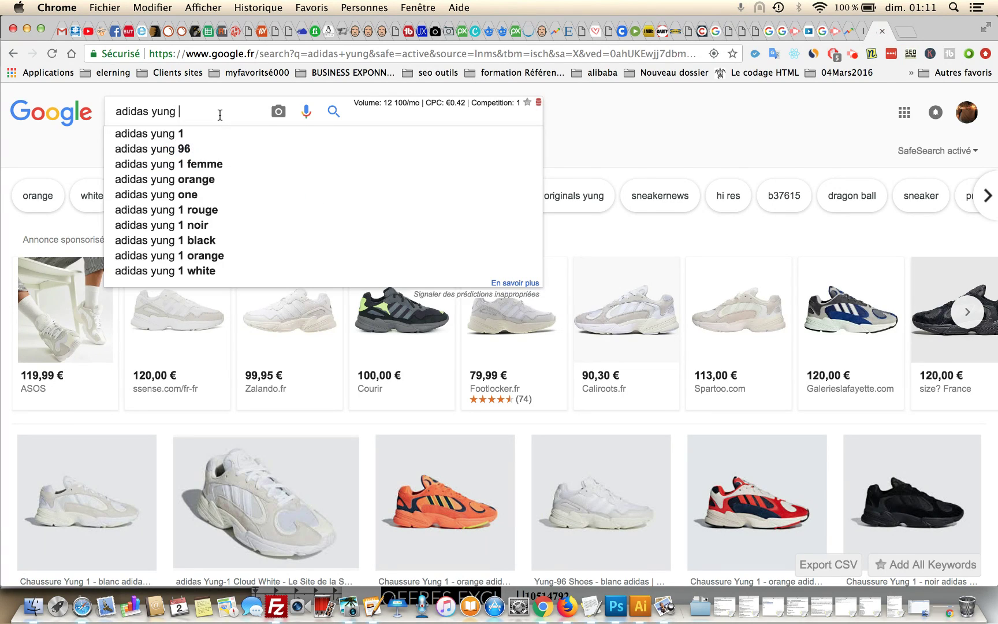
type("1")
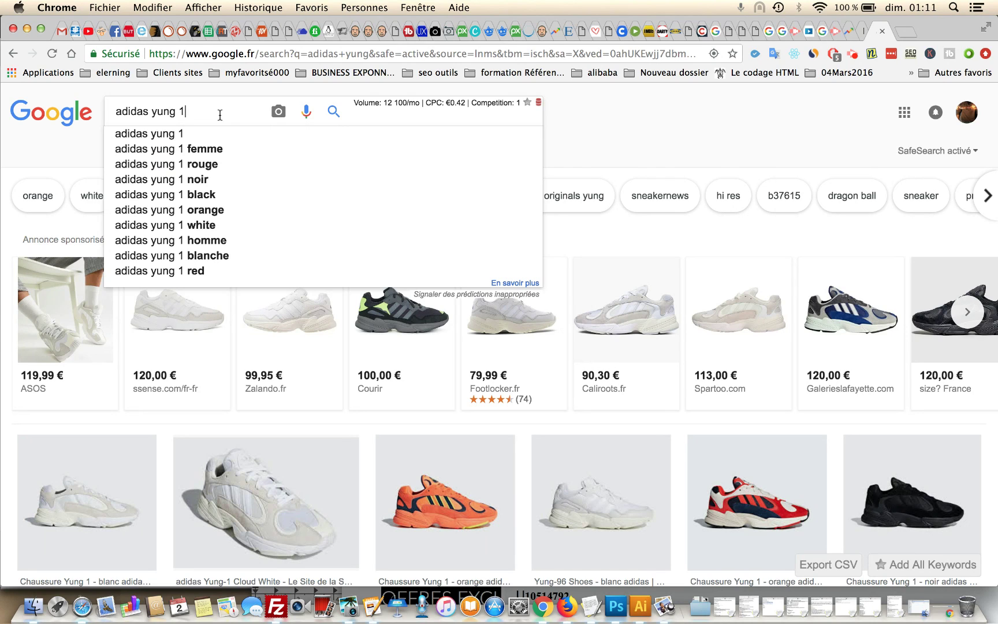
key("Return")
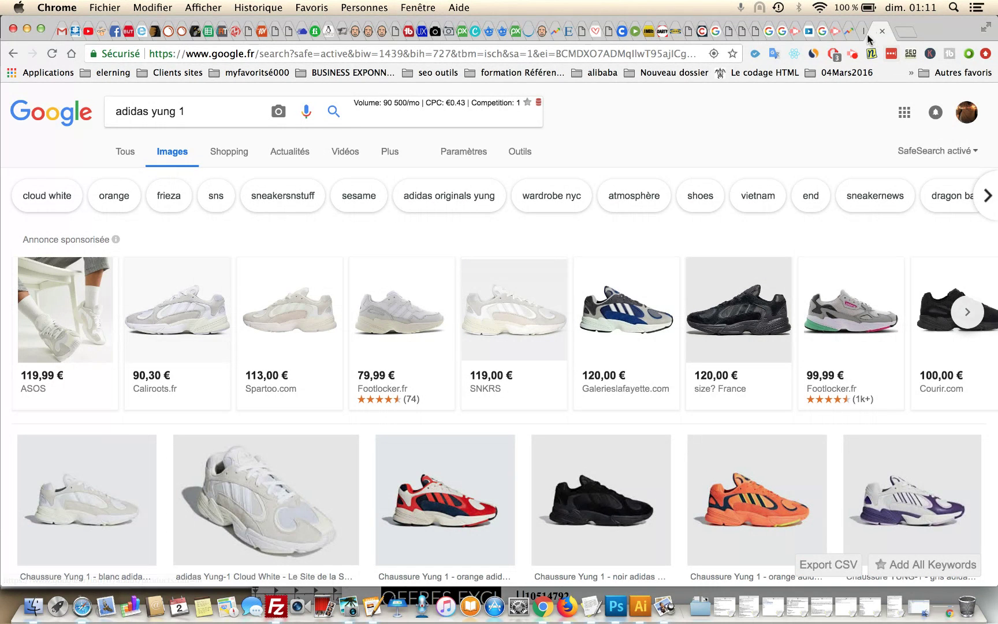
- Return to the Google Trends comparison tab and view the related queries for adidas
key("super+t")
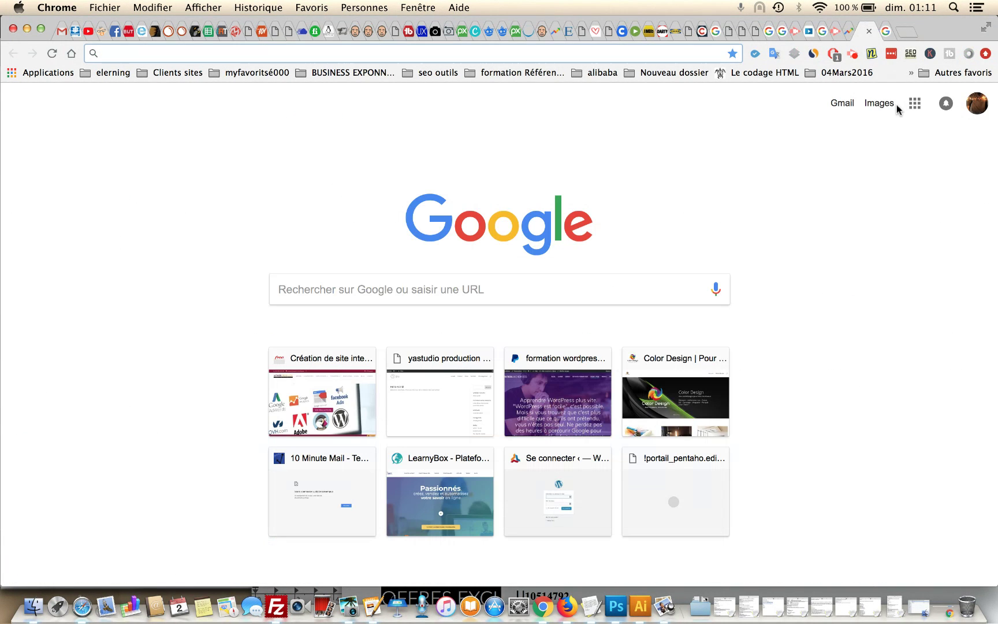
left_click(850, 34)
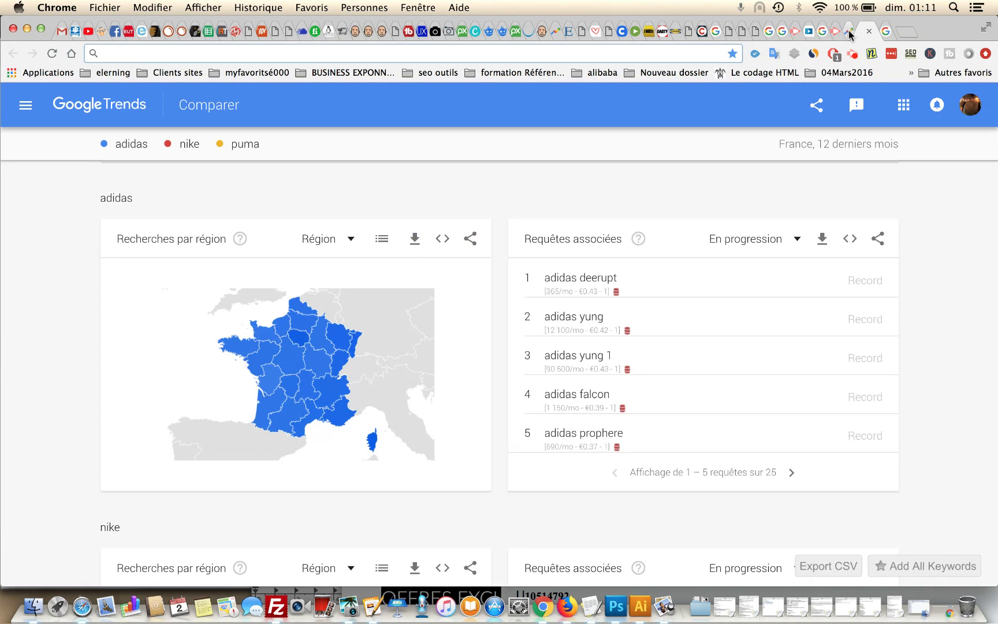
scroll(953, 445, "down", 1)
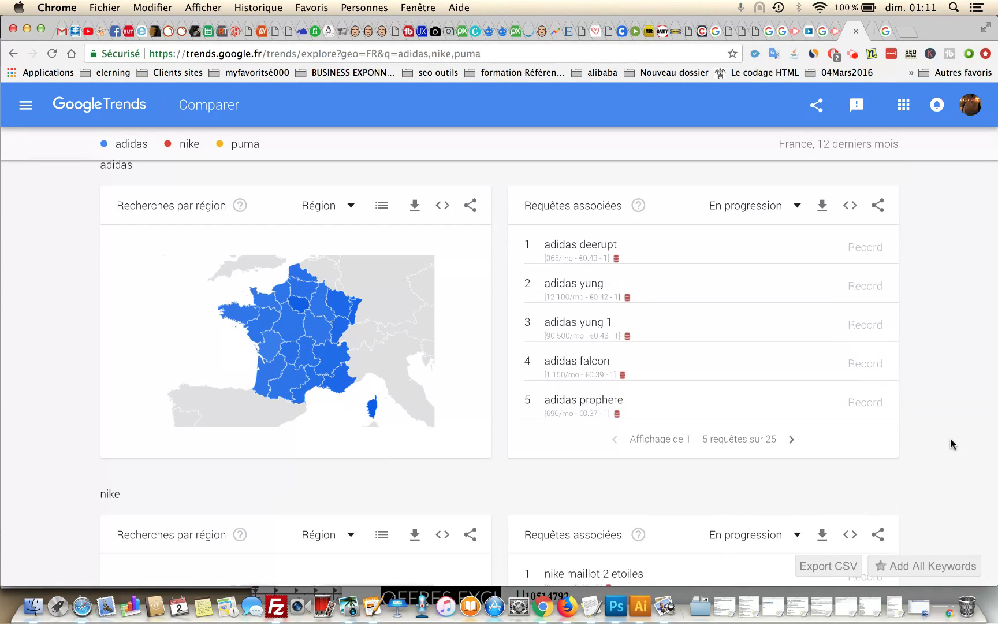
- View the second page of rising related queries for adidas and the rising related queries for nike
left_click(794, 440)
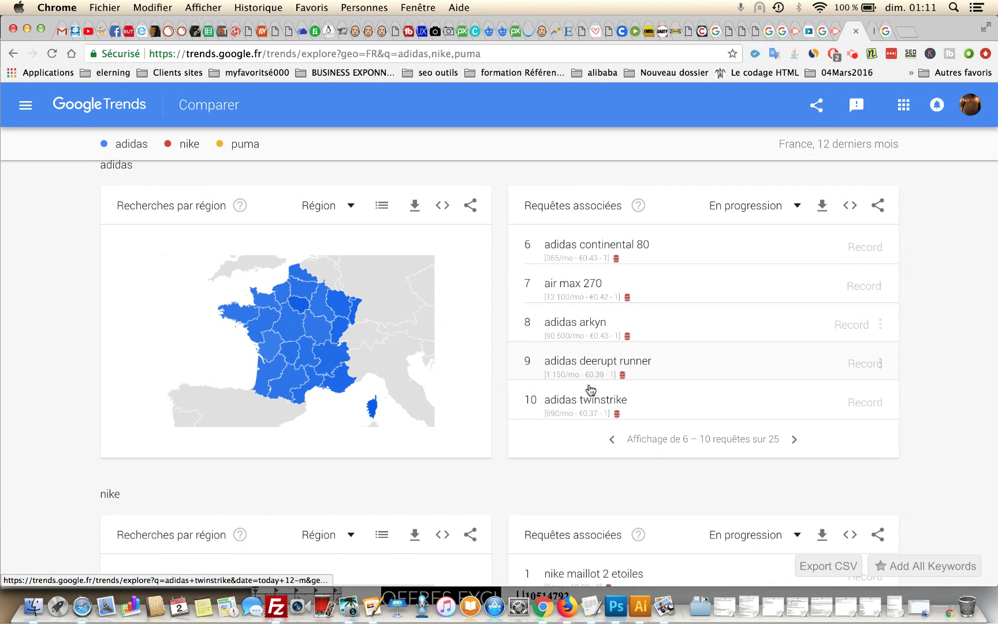
scroll(586, 410, "down", 1)
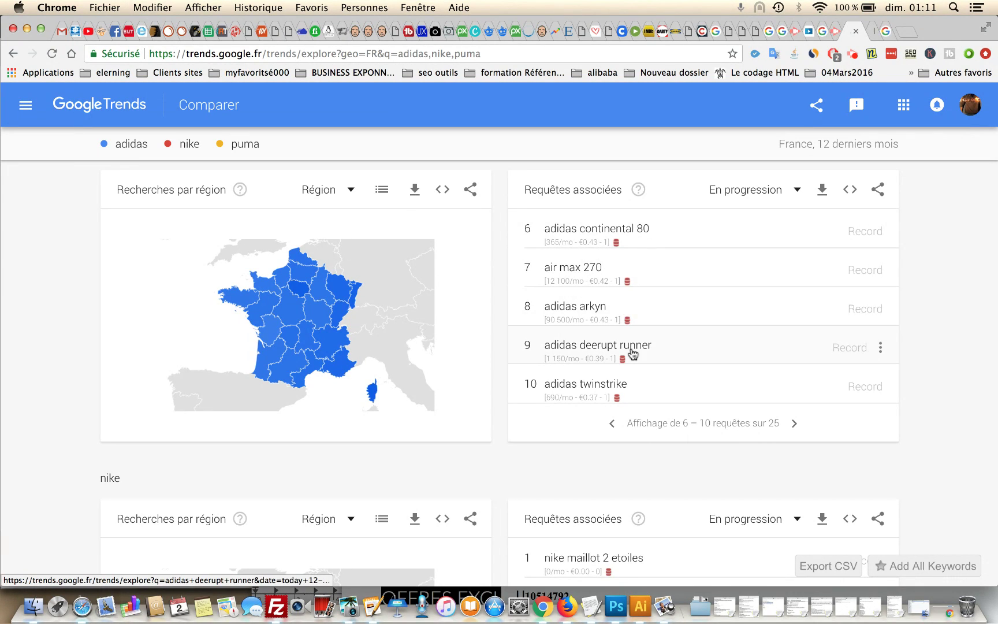
scroll(922, 400, "down", 5)
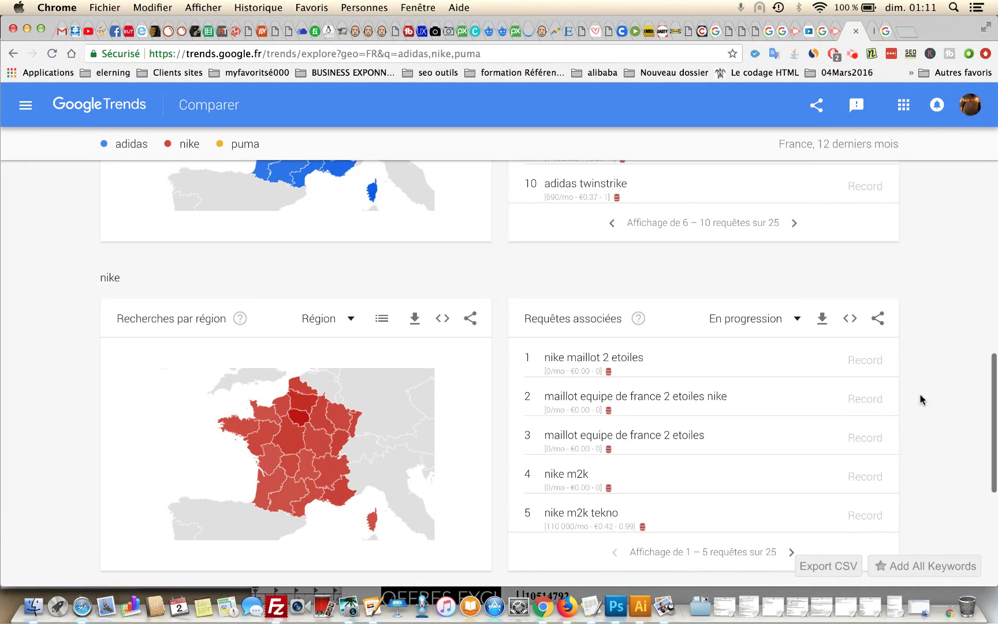
scroll(923, 400, "down", 4)
scroll(922, 400, "up", 4)
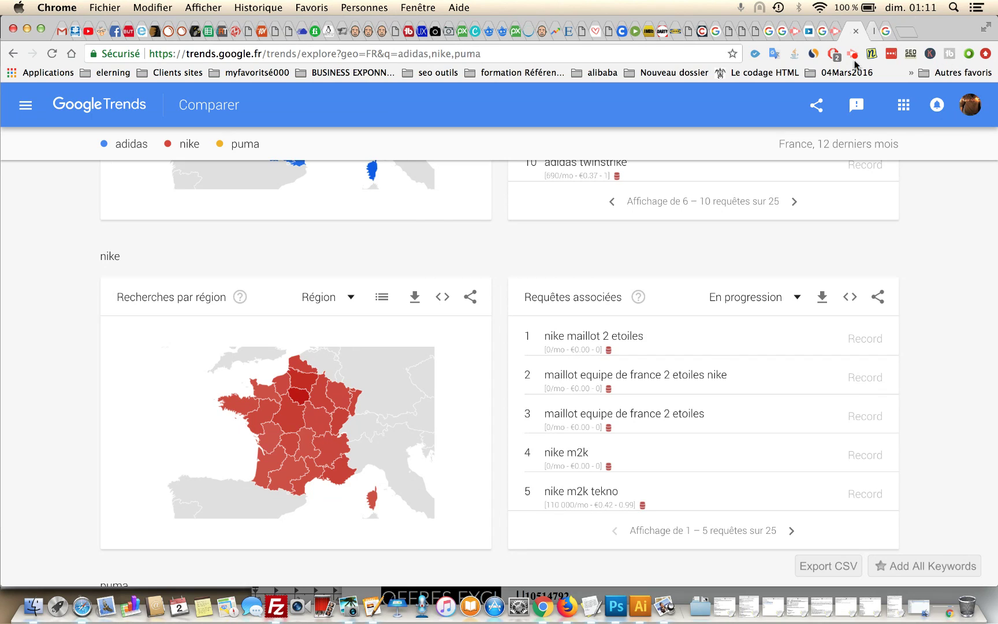
- Search Google for "nike m2k" in a new tab and browse the image results
key("super+t")
left_click(546, 289)
type("nik")
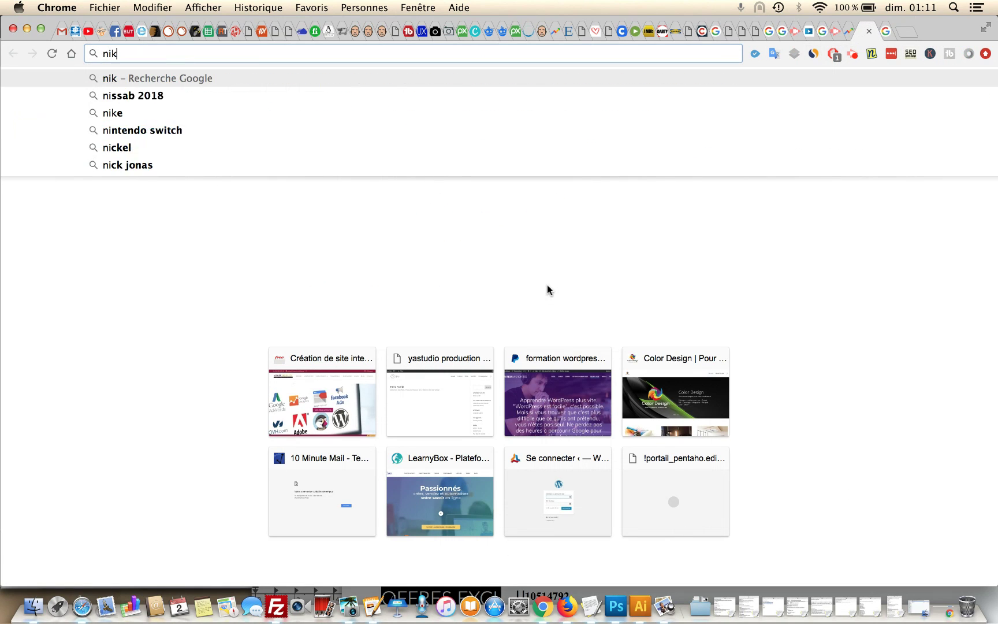
type("e m2k")
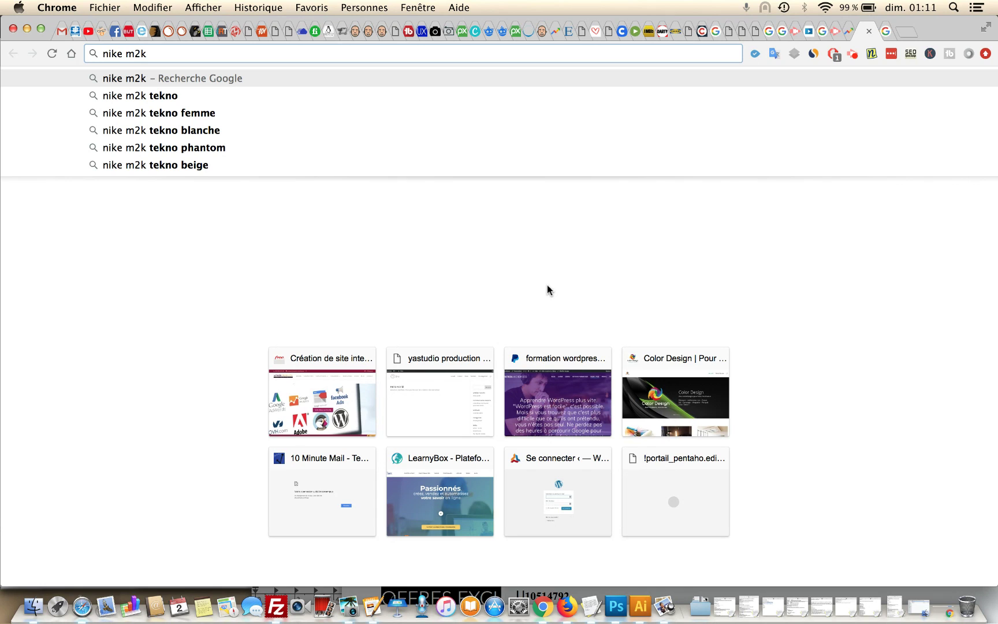
key("Return")
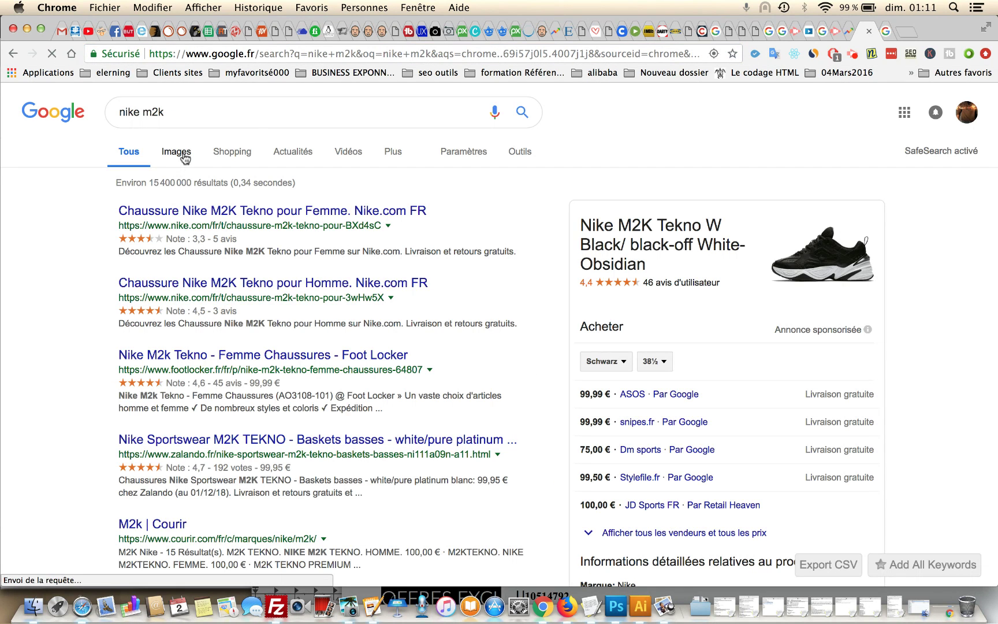
left_click(185, 154)
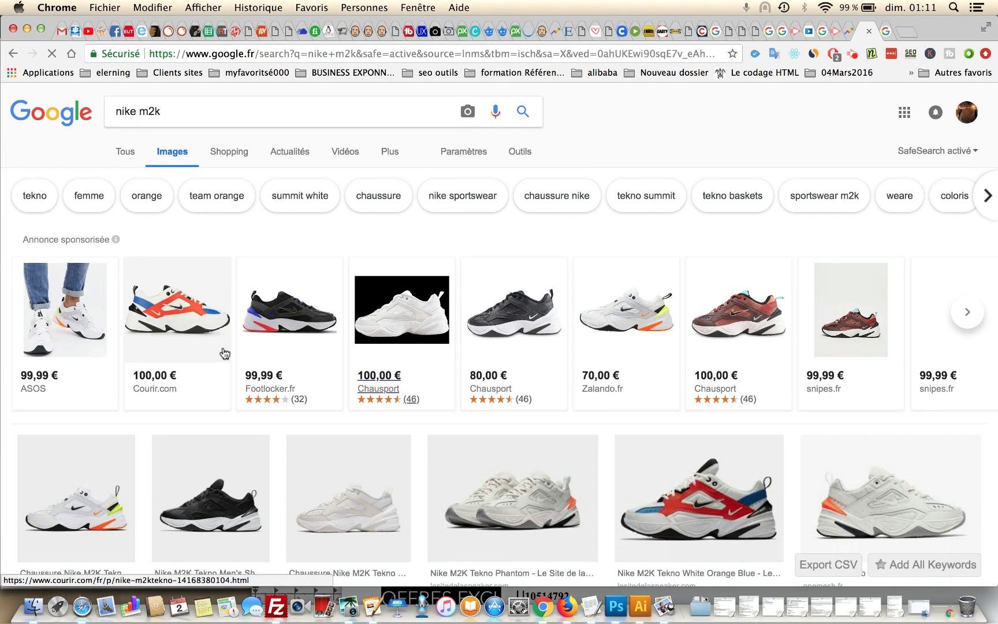
scroll(785, 393, "down", 10)
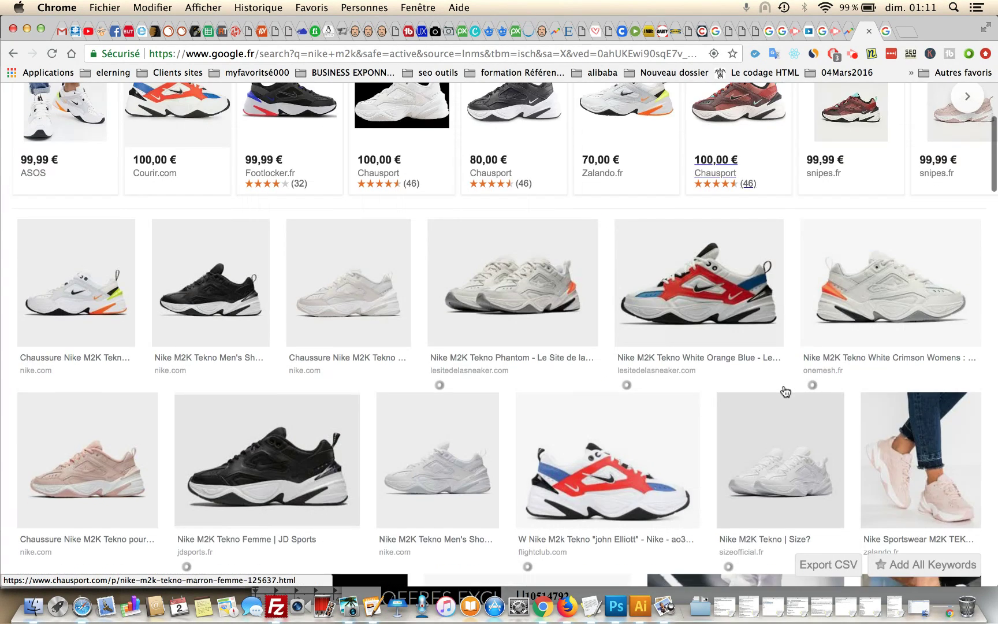
scroll(786, 392, "up", 10)
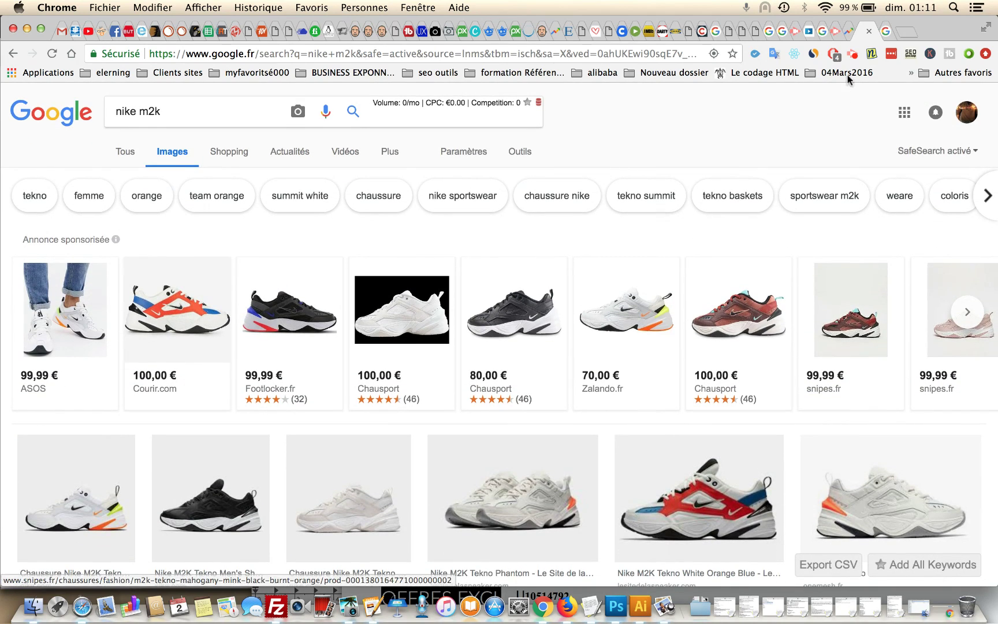
- Return to the Google Trends comparison tab and view the rising related queries for puma
left_click(849, 32)
scroll(971, 414, "down", 6)
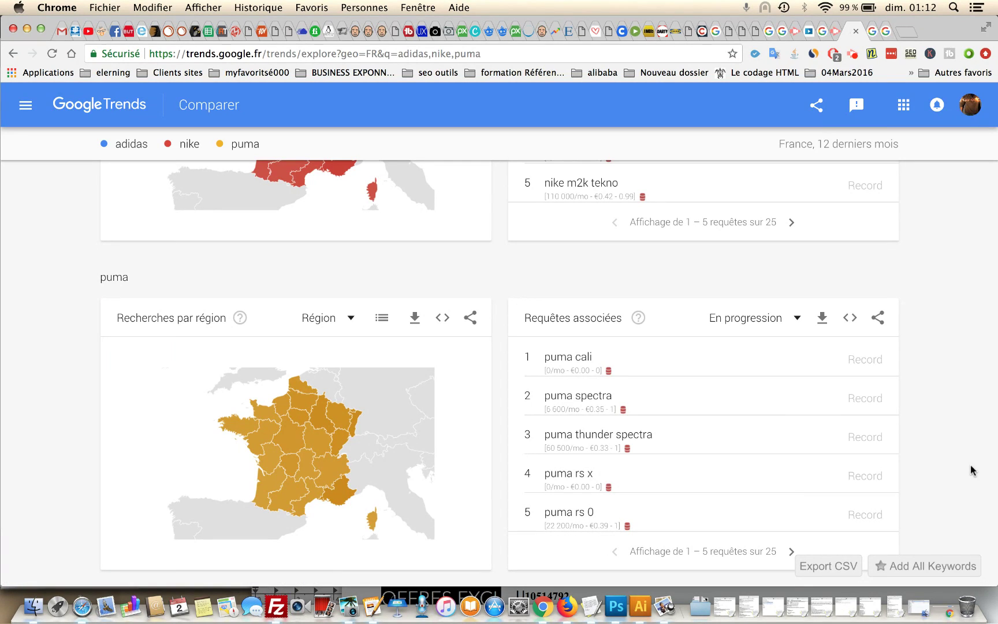
- Set the comparison's time range to "De 2004 à ce jour"
scroll(964, 451, "up", 15)
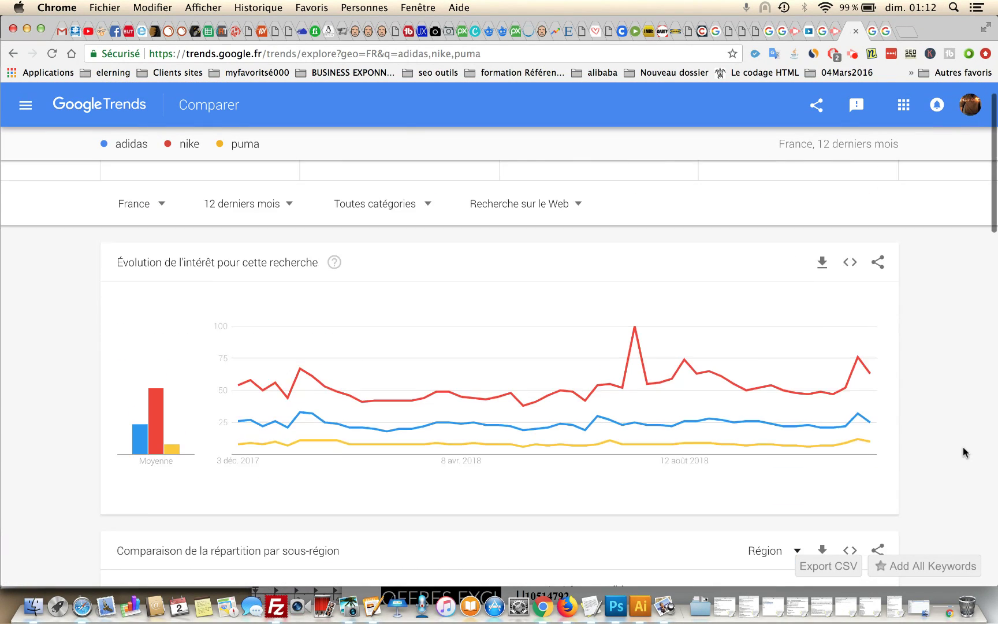
scroll(963, 452, "up", 2)
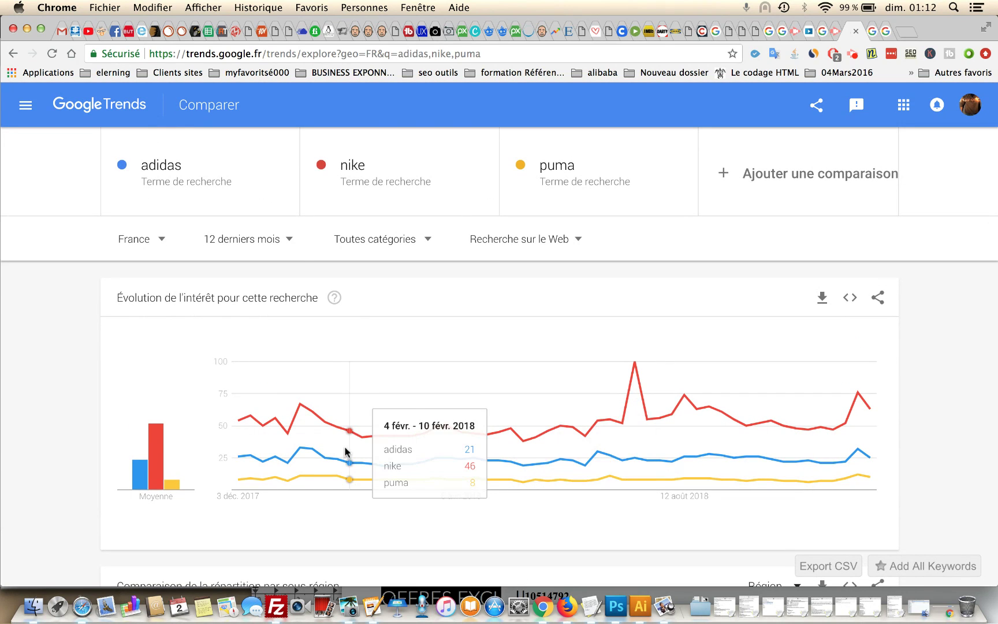
left_click(290, 242)
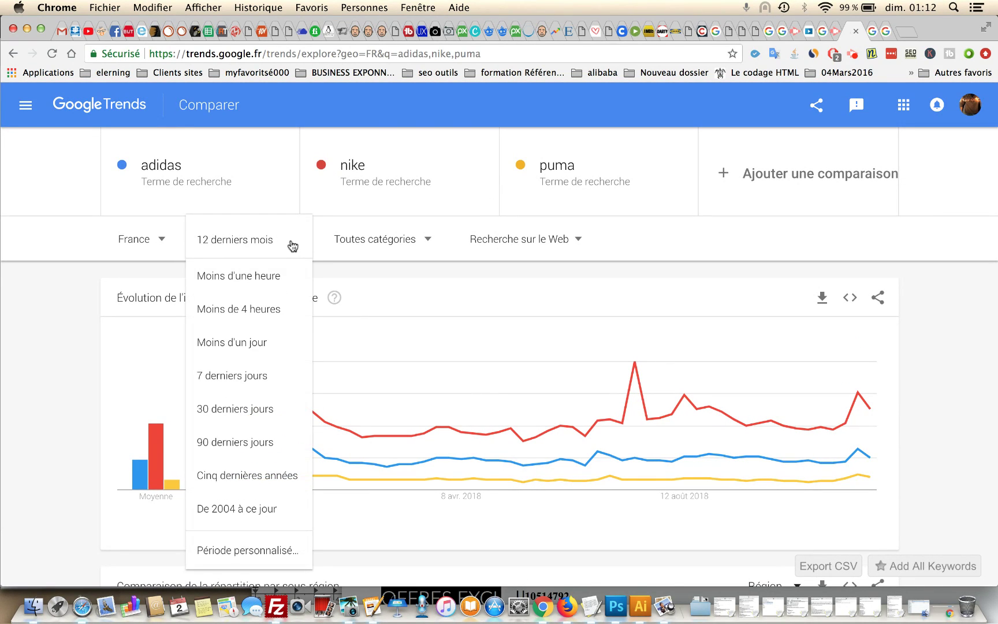
left_click(251, 511)
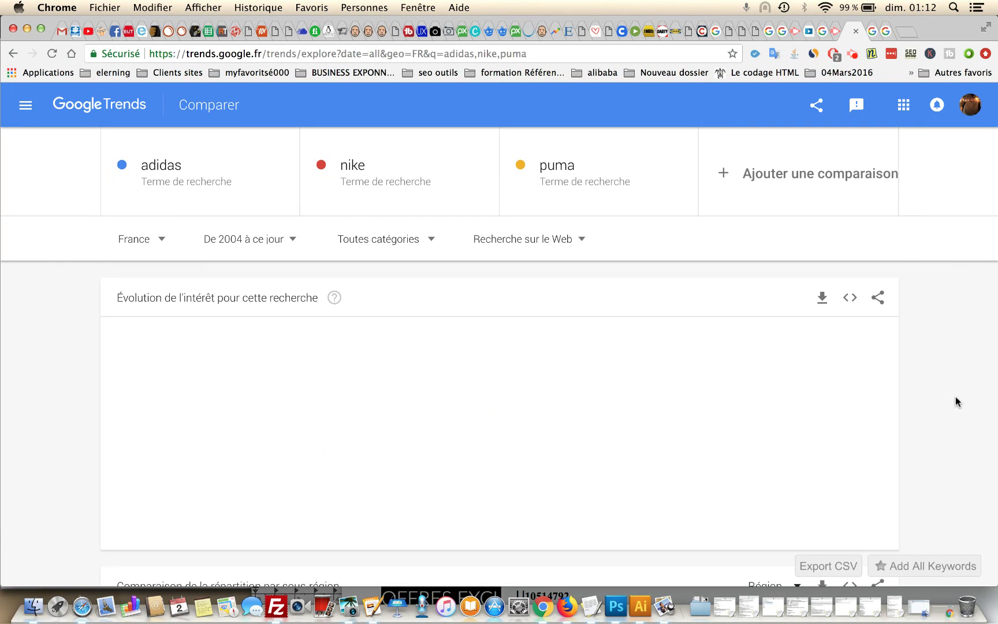
- Examine the long-term interest chart, the sub-region comparison, and the regional maps and related queries for each brand
mouse_move(864, 367)
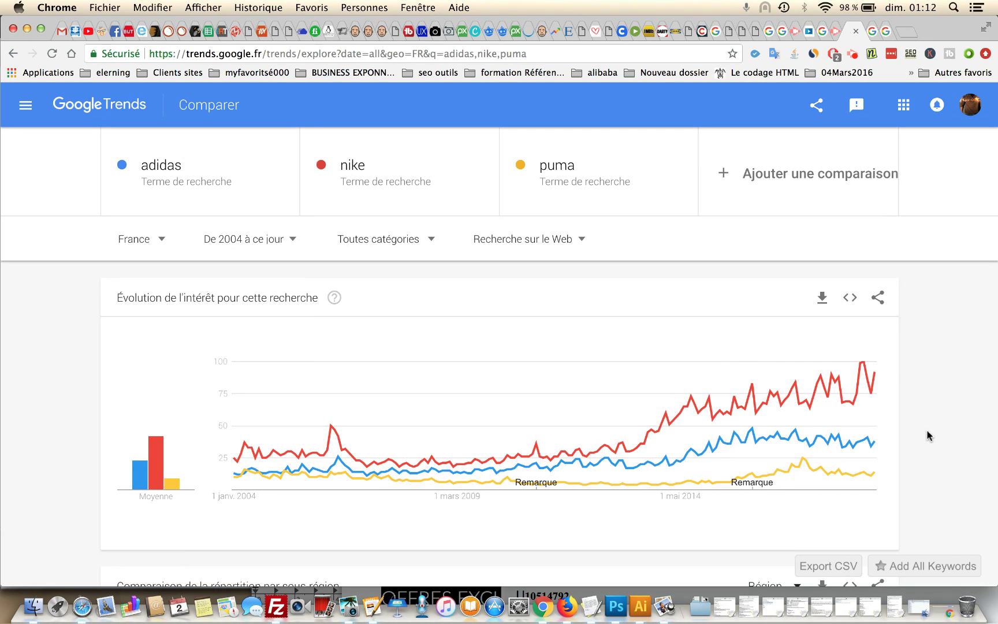
scroll(928, 436, "down", 1)
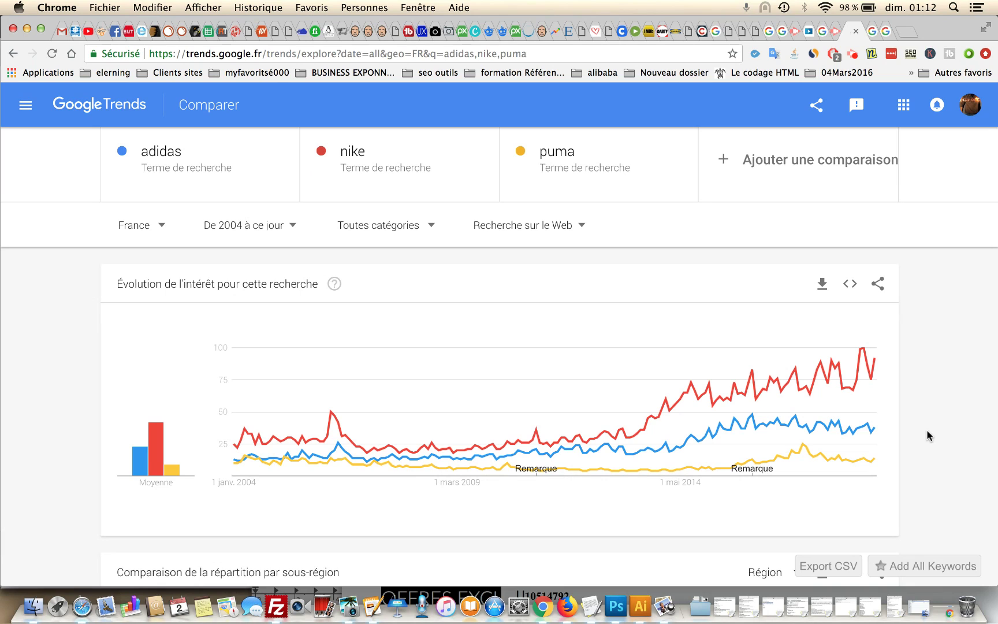
scroll(927, 436, "down", 3)
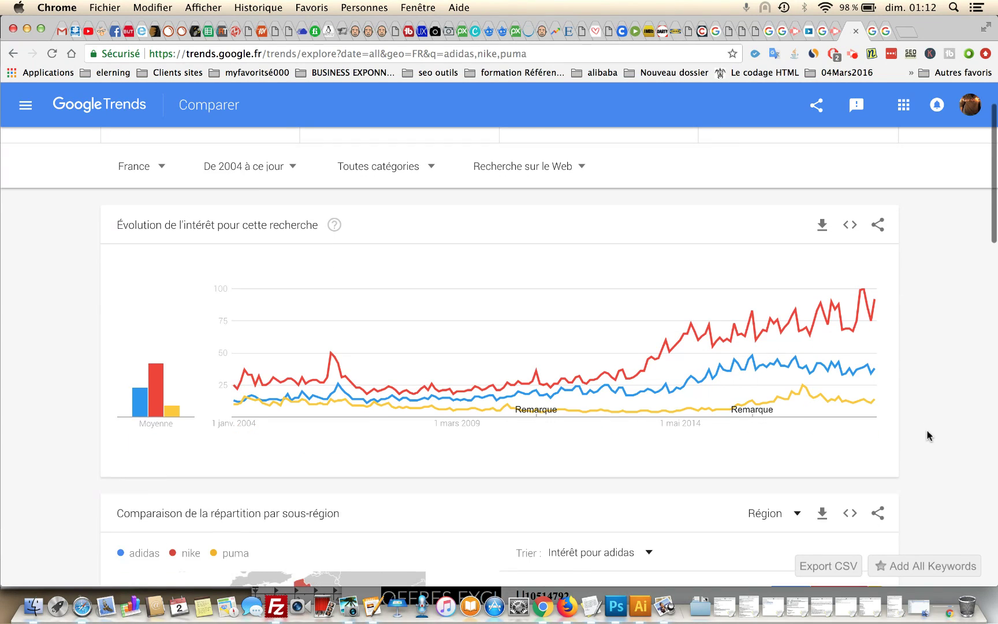
scroll(927, 436, "down", 5)
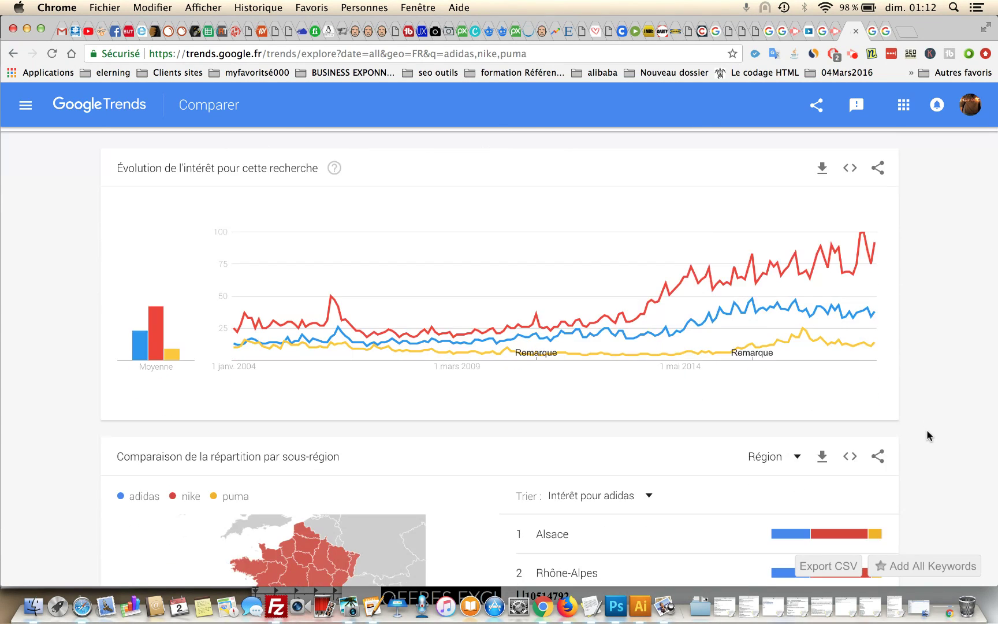
scroll(928, 435, "down", 14)
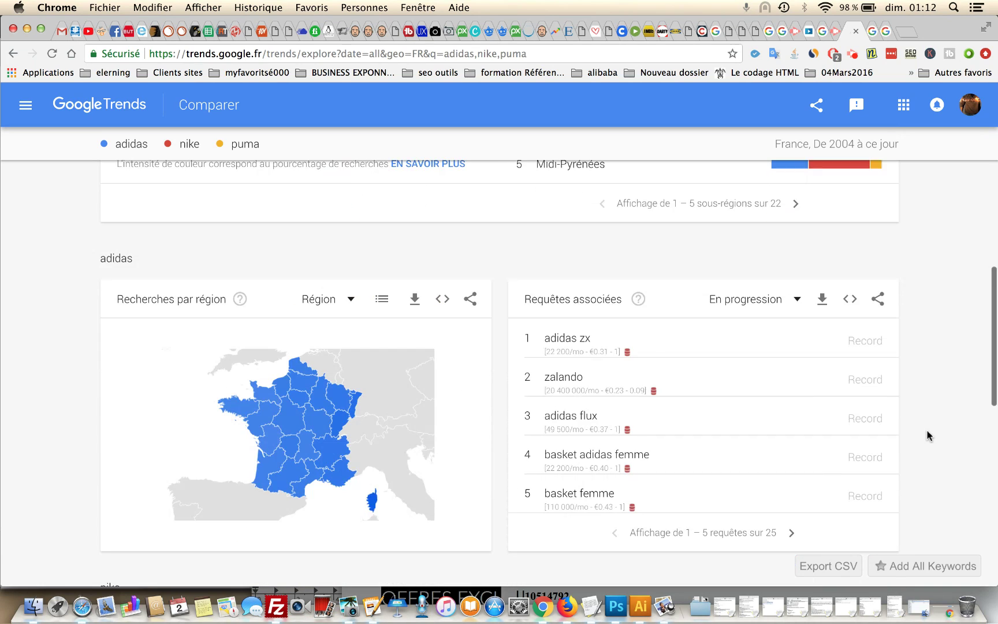
scroll(927, 435, "down", 4)
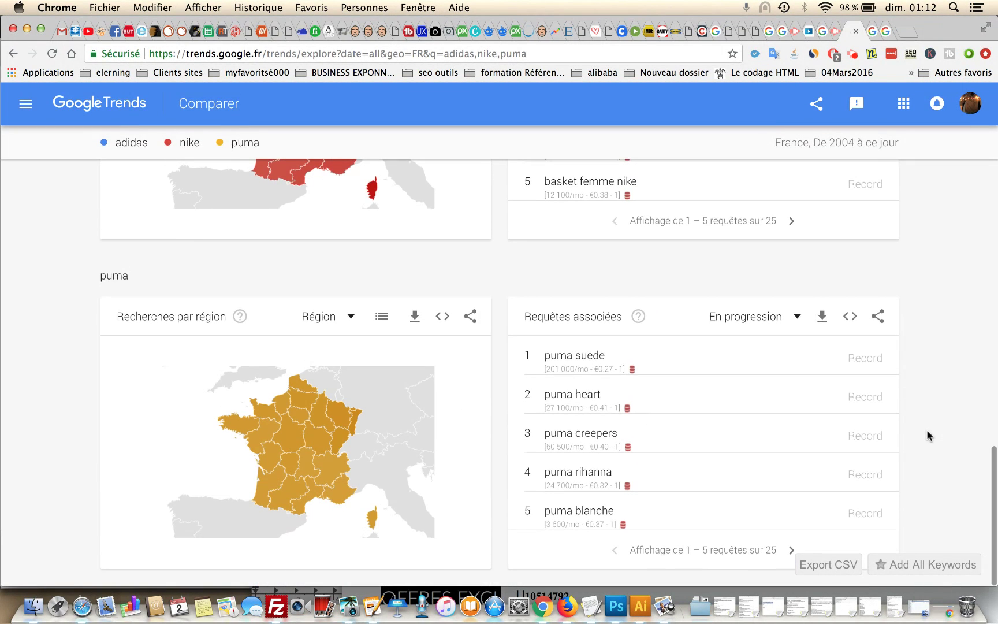
- Switch the comparison's search type from web search to Google Shopping
scroll(927, 436, "up", 20)
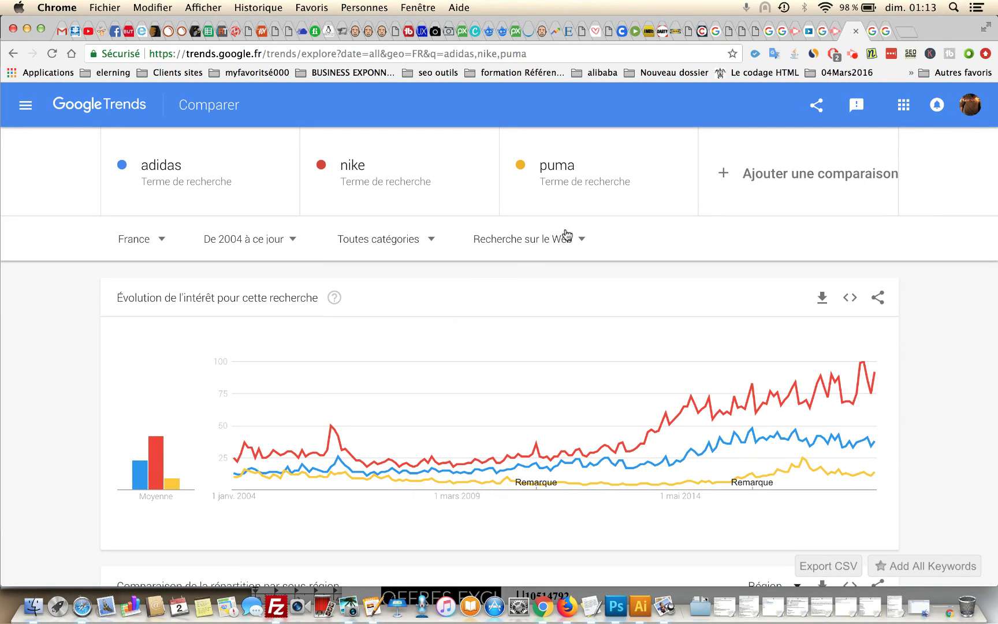
left_click(580, 244)
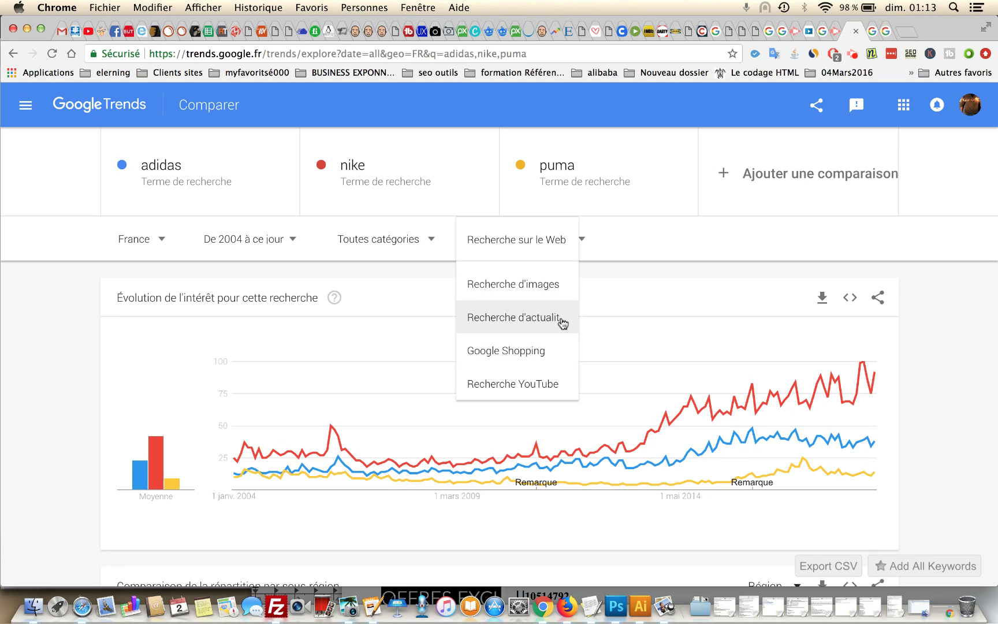
left_click(540, 353)
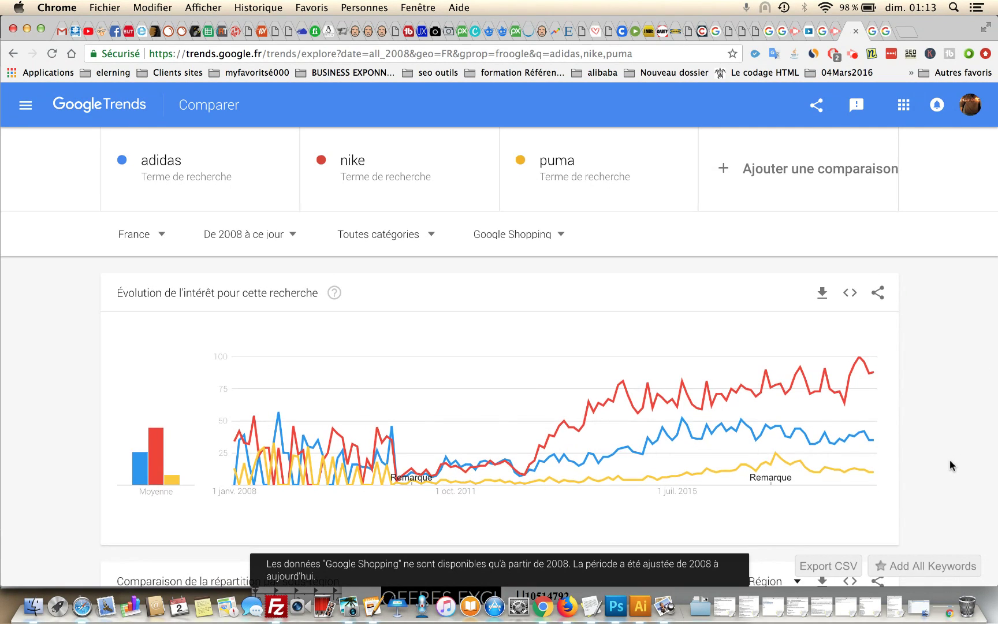
- Examine the Google Shopping interest chart, the sub-region comparison and the related queries for adidas and nike
scroll(950, 460, "down", 3)
mouse_move(861, 306)
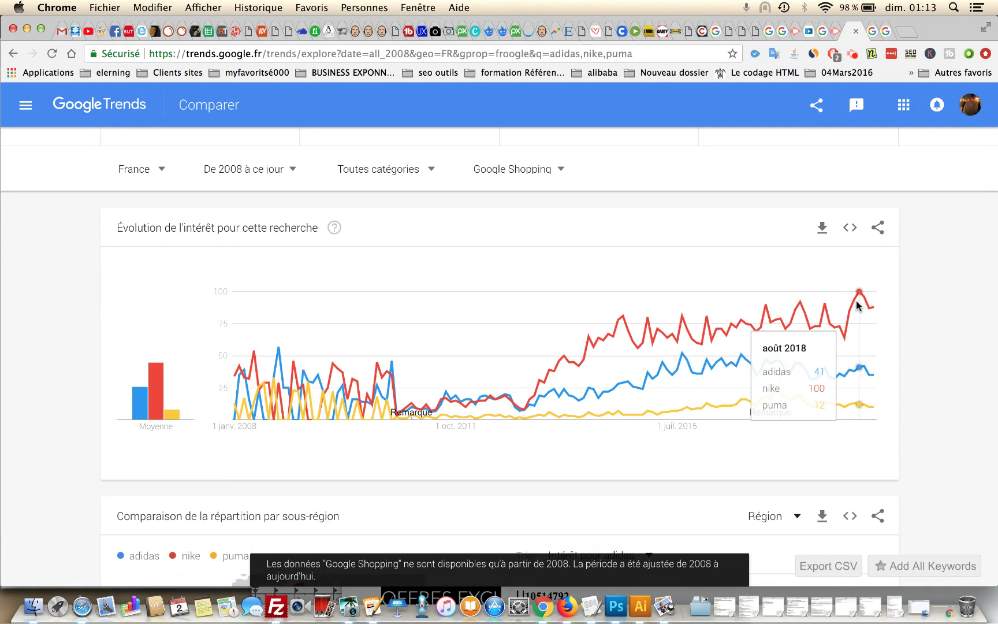
scroll(924, 379, "down", 5)
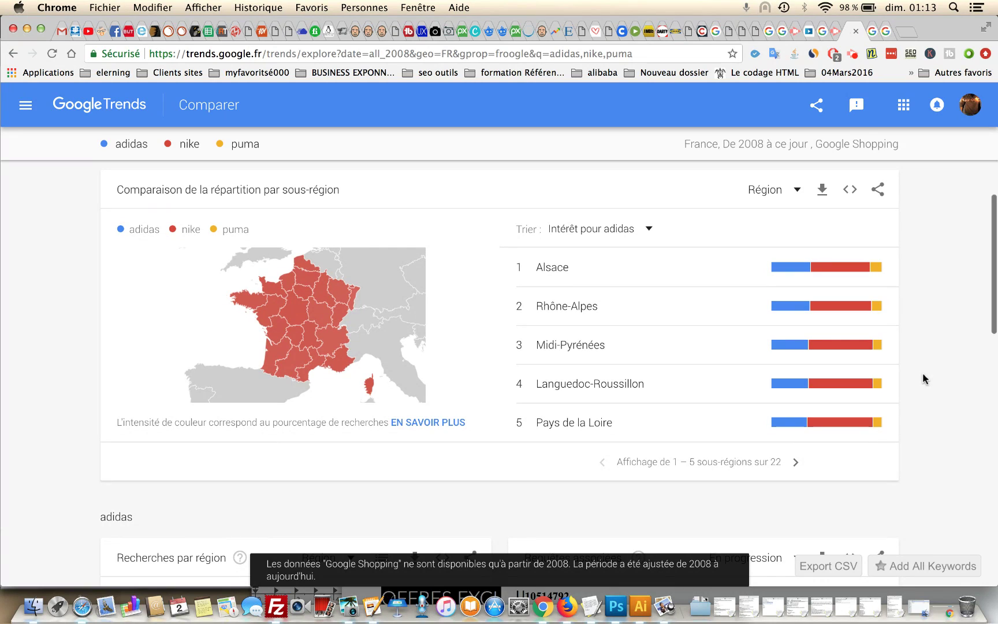
scroll(923, 378, "down", 10)
scroll(922, 379, "up", 3)
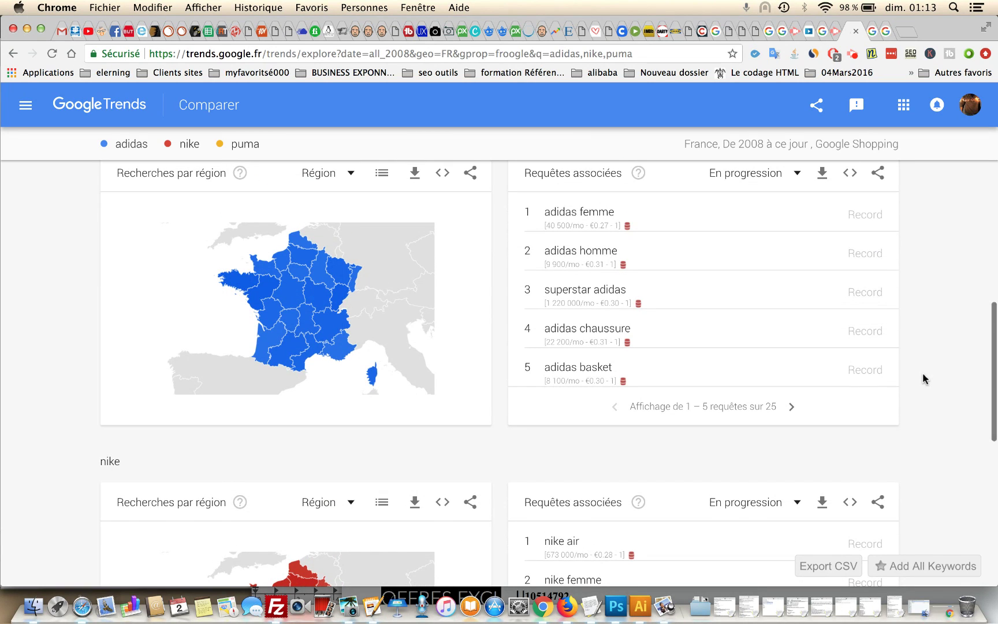
- Look through the list of available category filters for the comparison and close it without choosing one
scroll(923, 379, "up", 15)
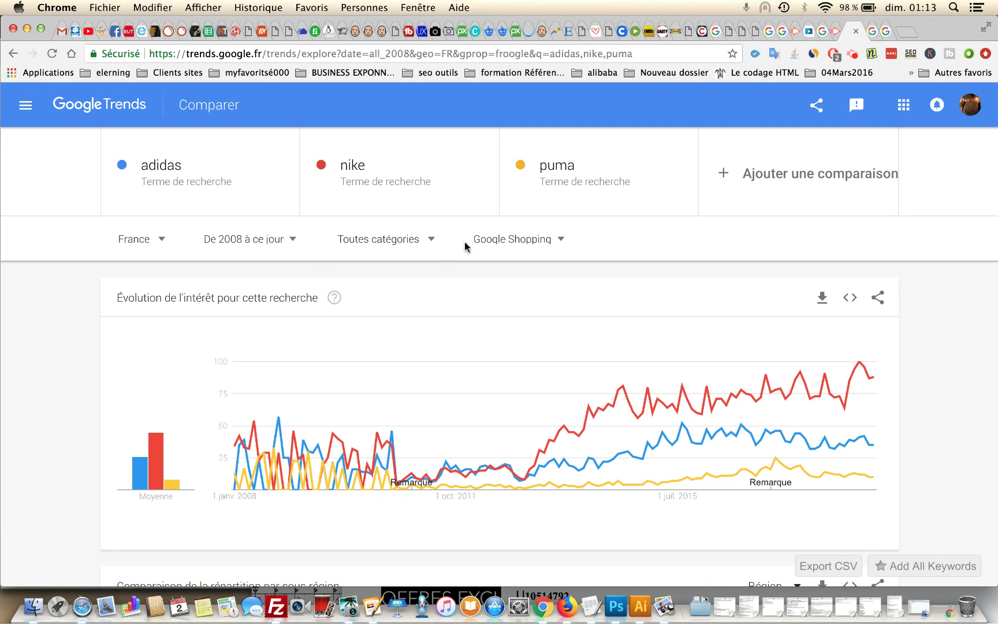
left_click(426, 240)
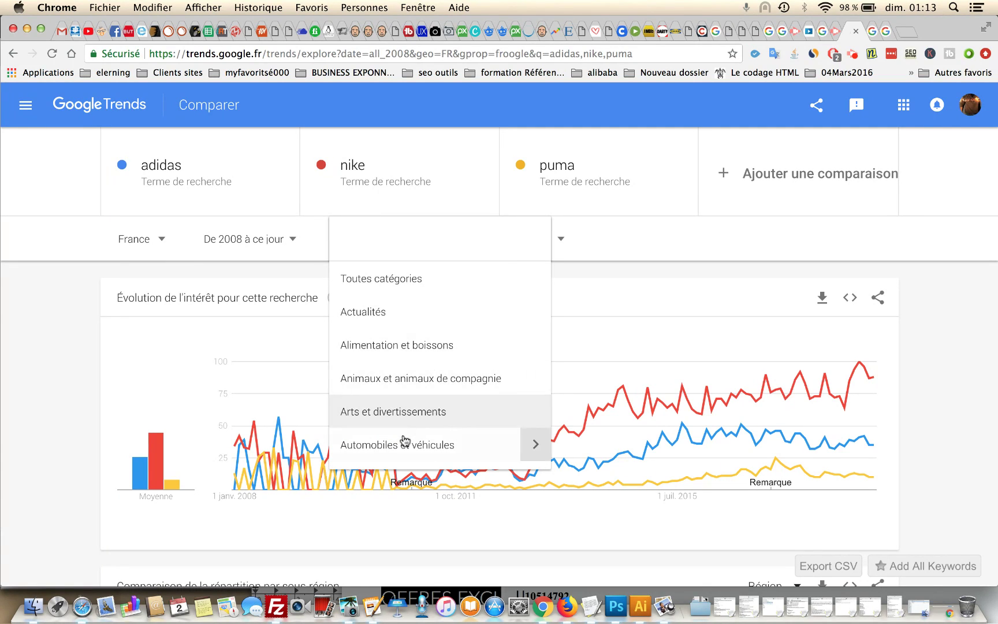
scroll(464, 427, "down", 5)
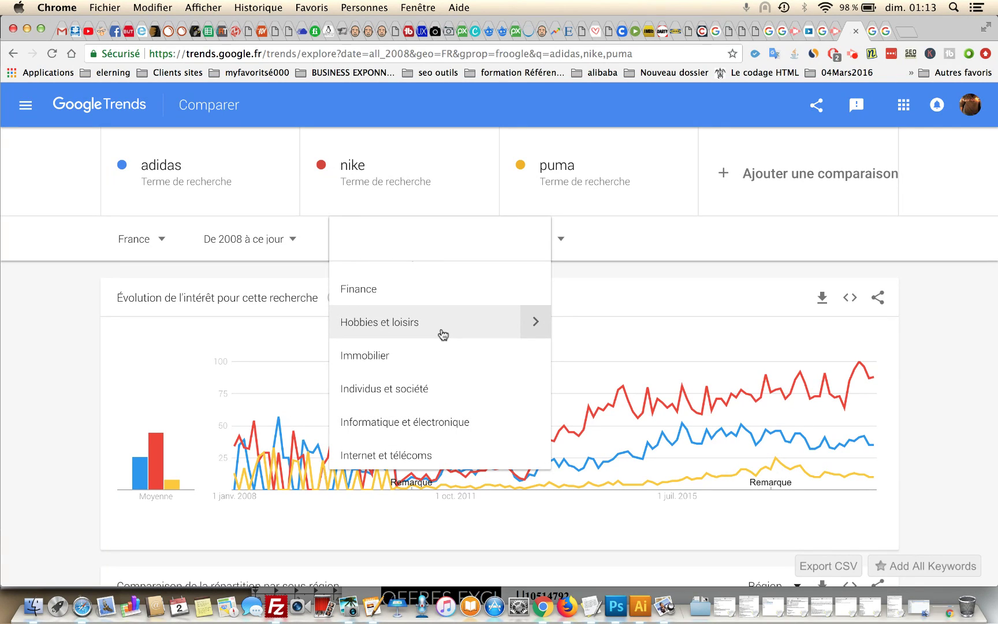
scroll(440, 349, "down", 2)
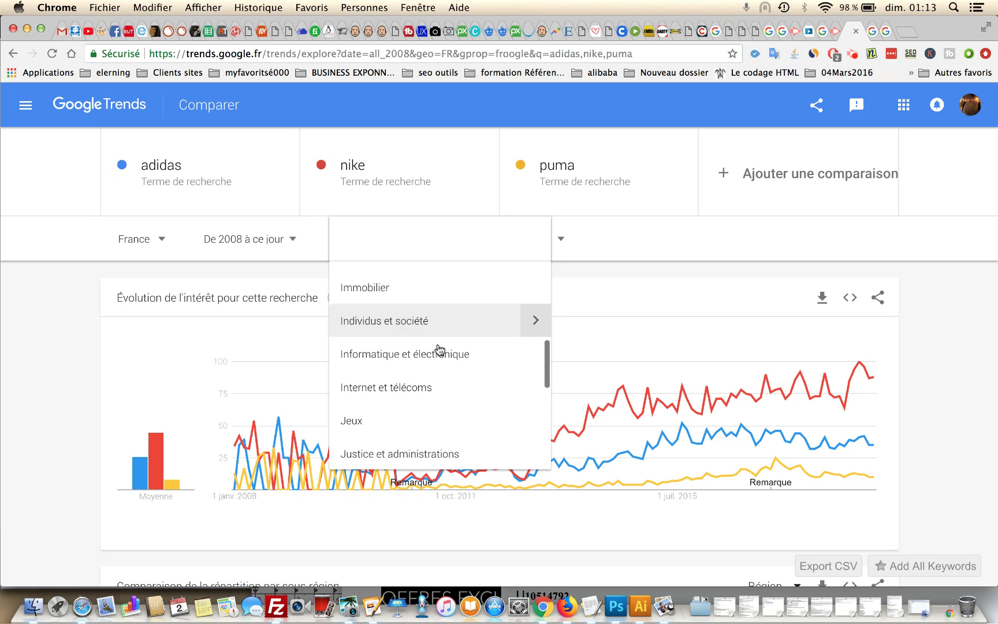
scroll(440, 349, "down", 5)
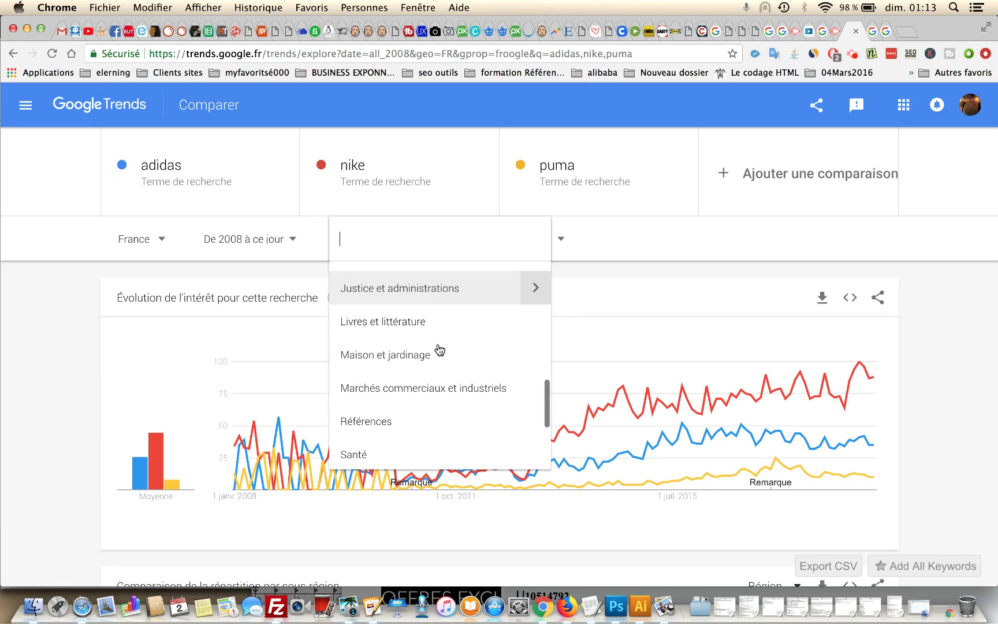
scroll(440, 350, "down", 1)
scroll(440, 350, "up", 15)
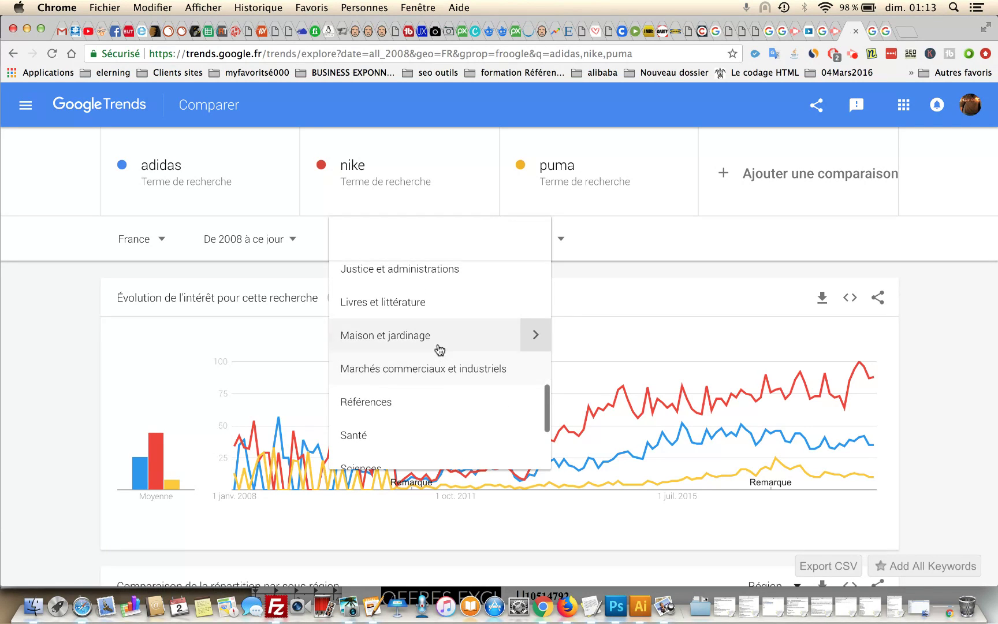
left_click(973, 330)
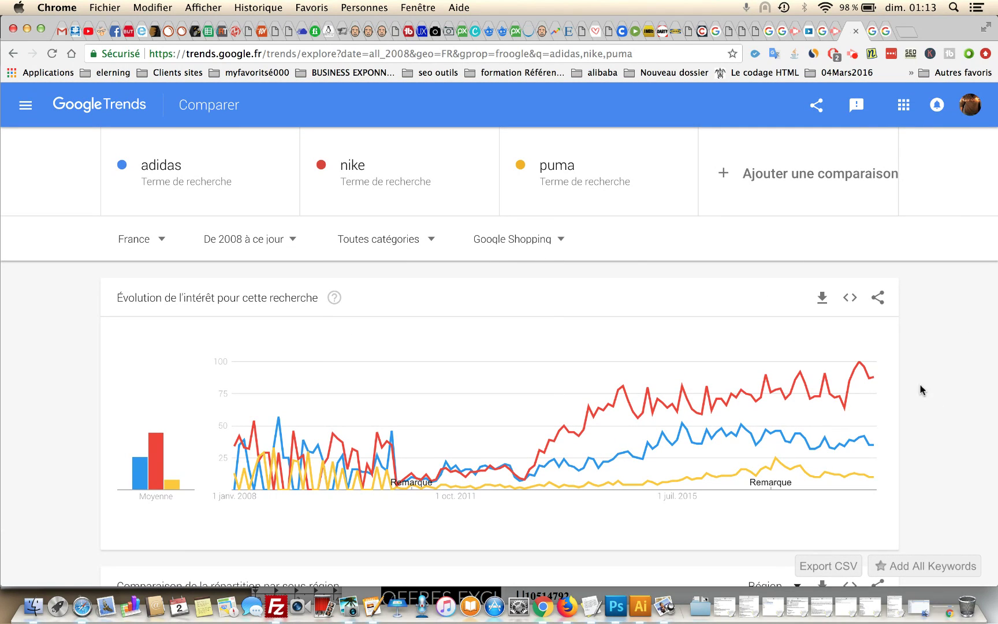
- Review the rising Google Shopping queries related to adidas, including "superstar adidas"
mouse_move(864, 385)
scroll(819, 414, "down", 10)
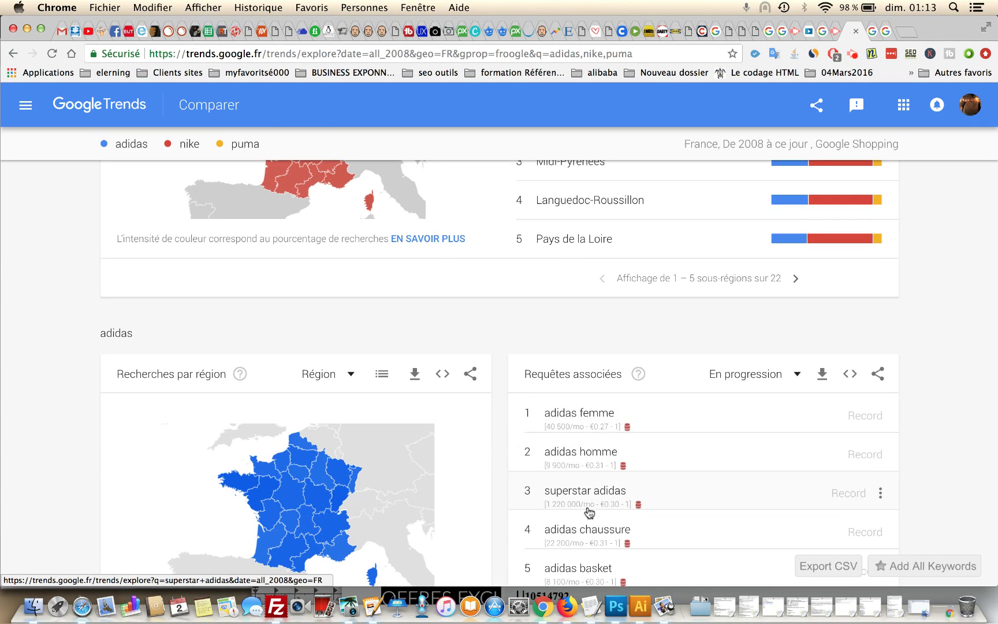
- Read the explanation of related queries and rank the adidas related queries by "Les plus fréquentes"
left_click(639, 374)
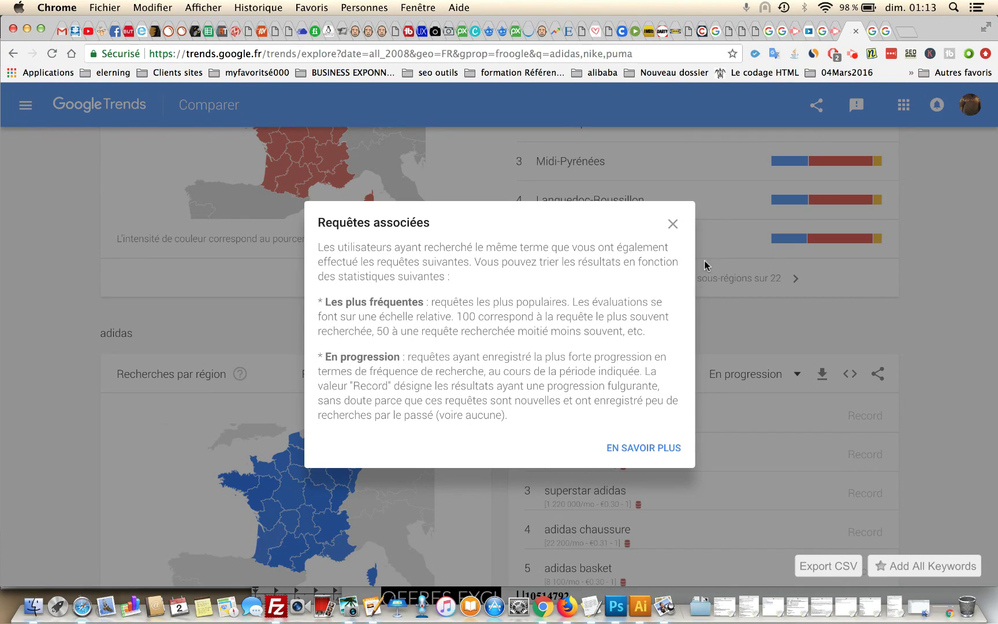
left_click(674, 224)
left_click(797, 375)
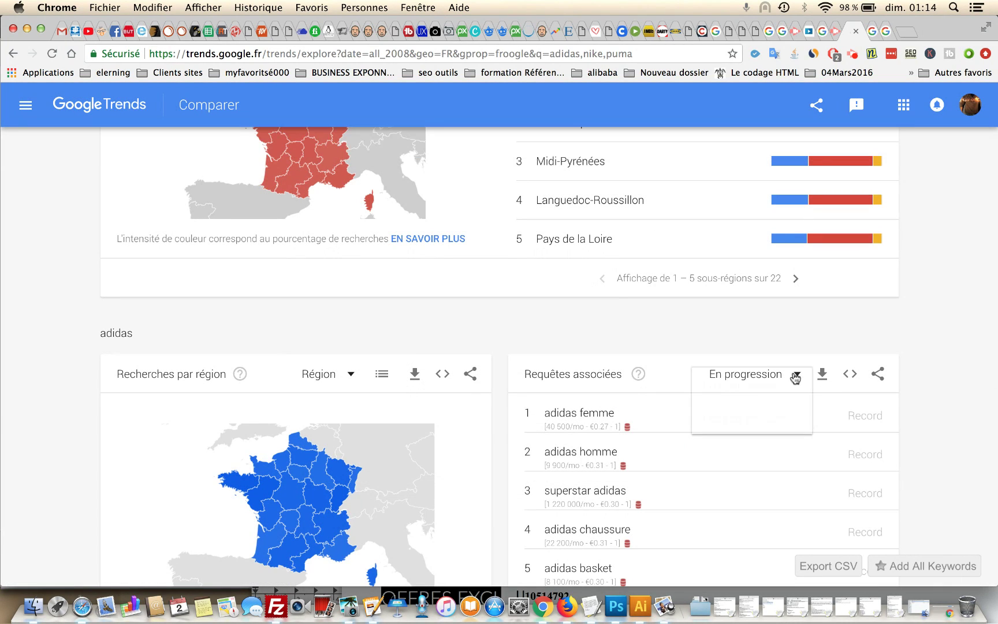
left_click(945, 363)
scroll(941, 404, "down", 4)
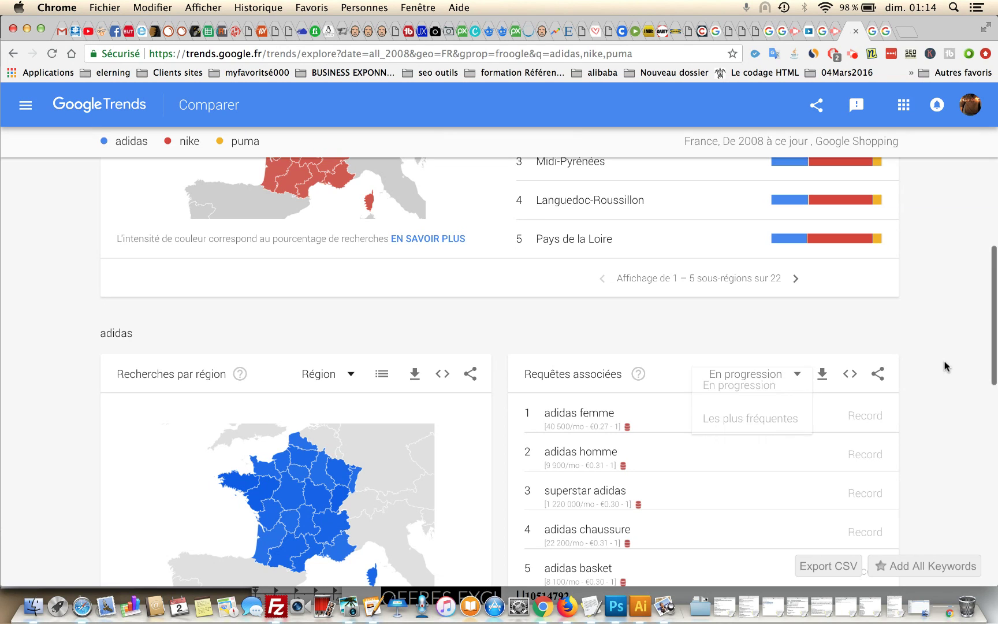
scroll(939, 436, "up", 3)
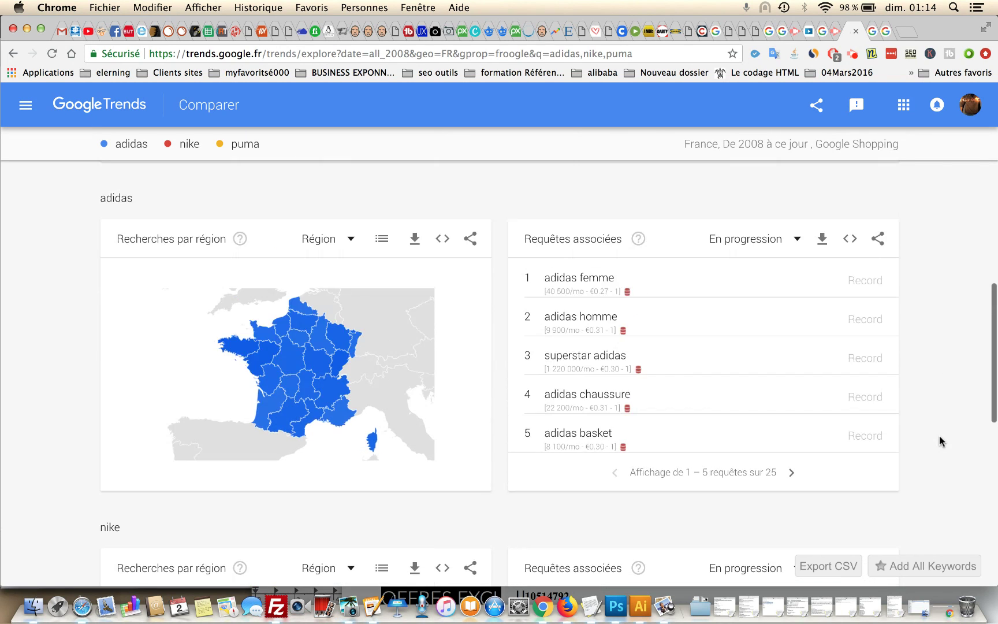
left_click(794, 348)
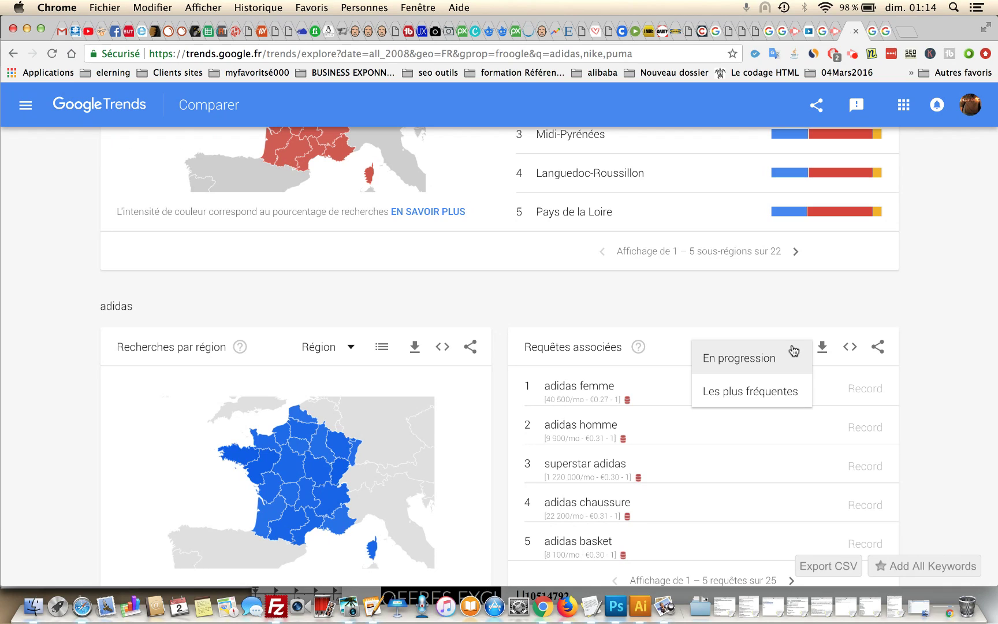
left_click(791, 392)
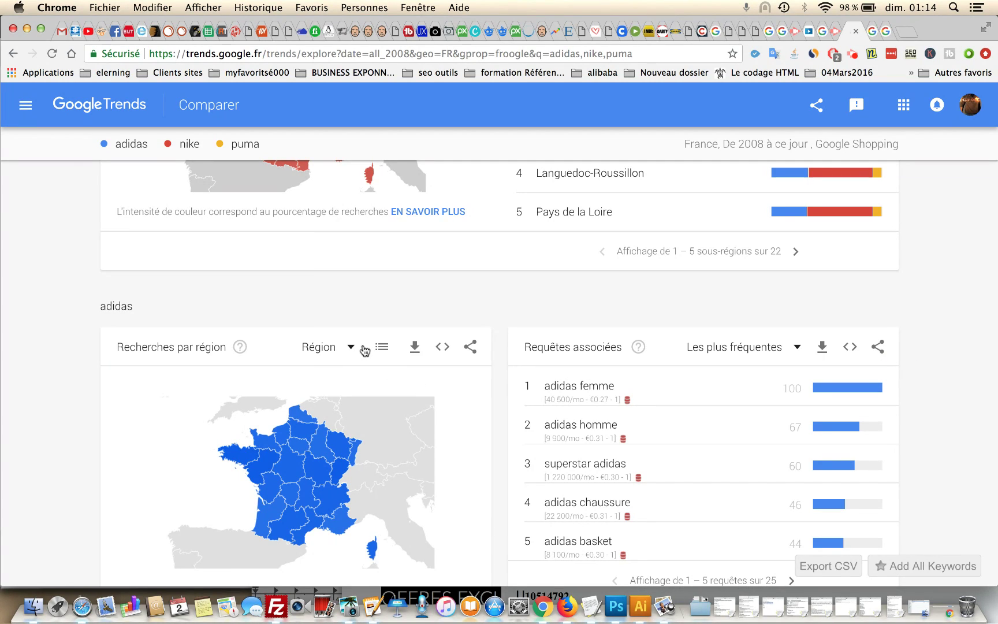
- Switch the adidas searches by region from the map to a ranked list
left_click(382, 348)
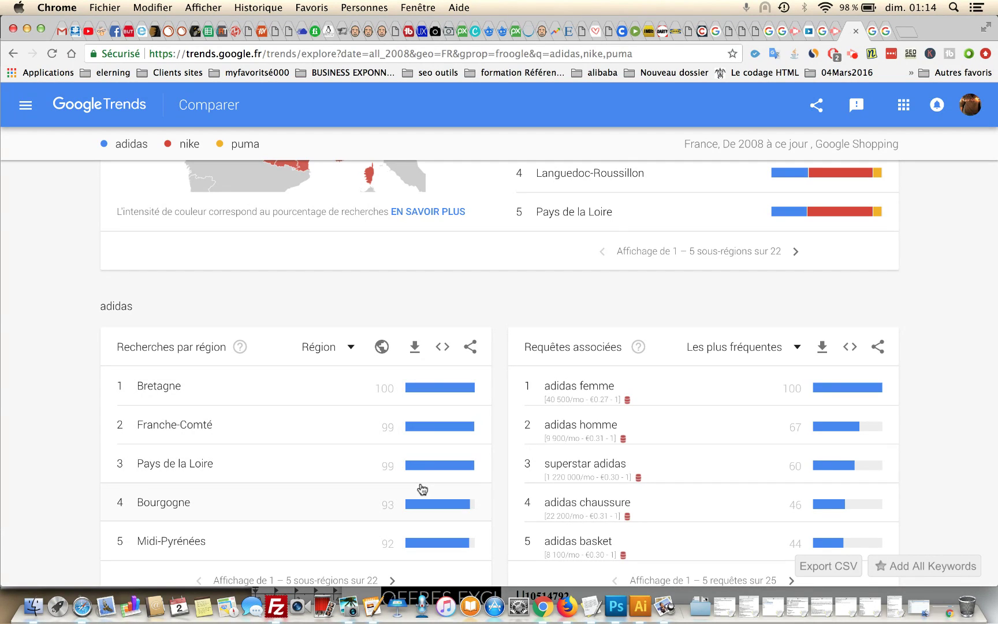
scroll(56, 392, "up", 10)
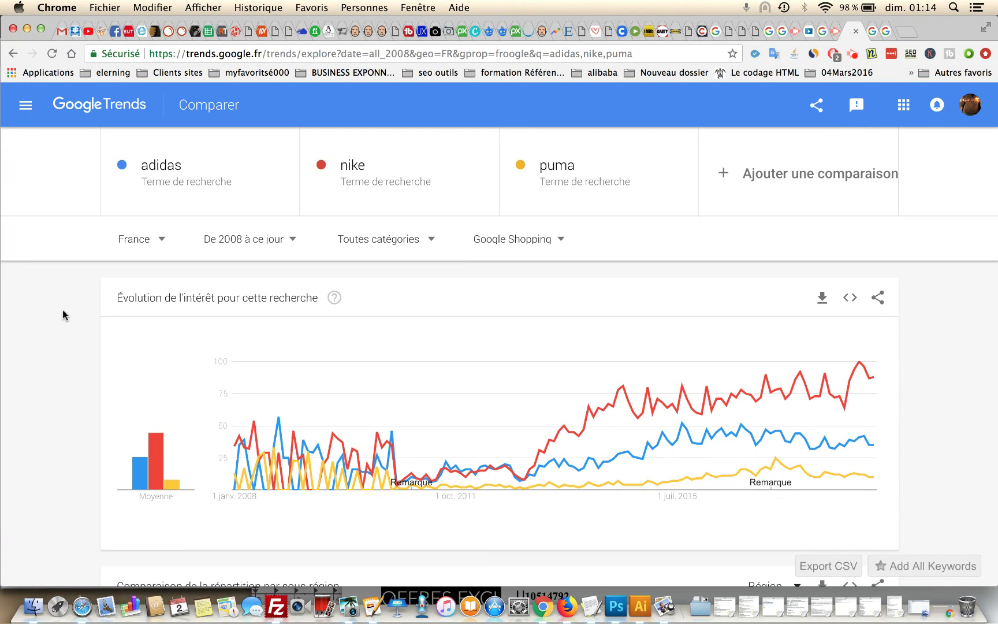
- Open the notification subscriptions and browse the geographic zone options for "formation wordpress" without changing the subscription
left_click(25, 107)
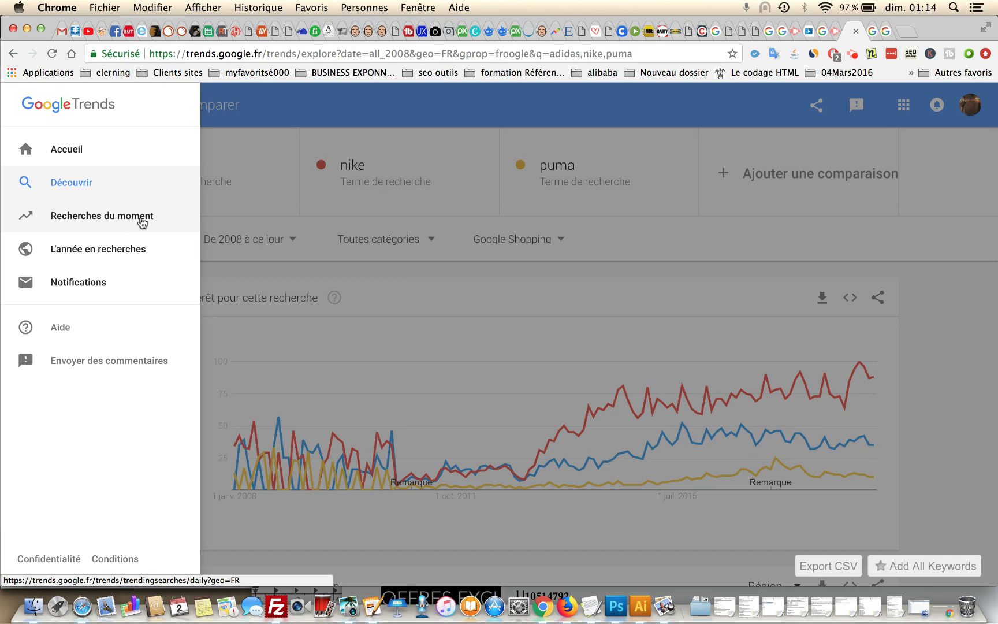
left_click(88, 290)
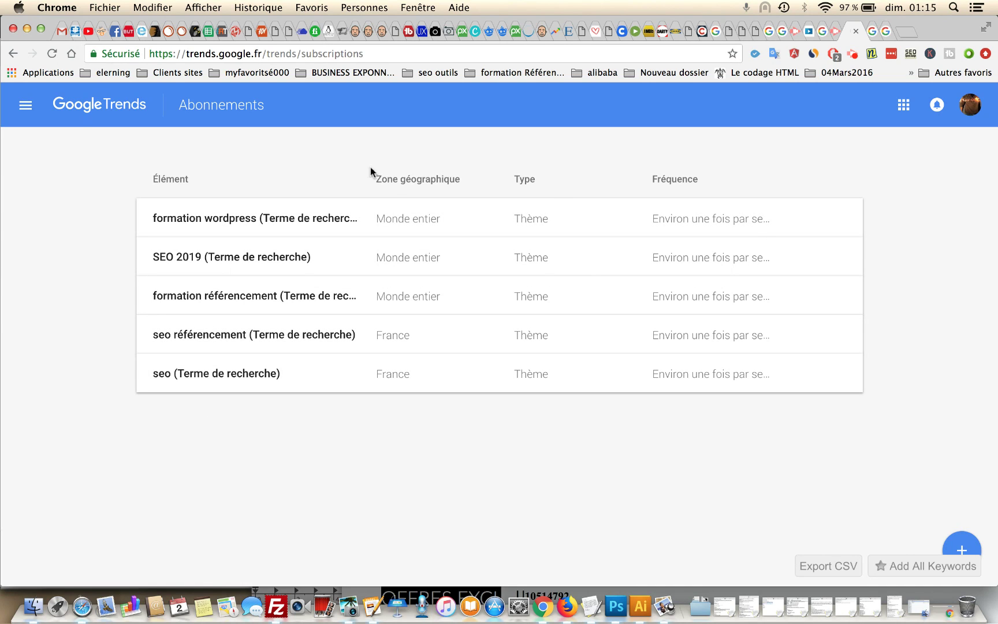
left_click(751, 225)
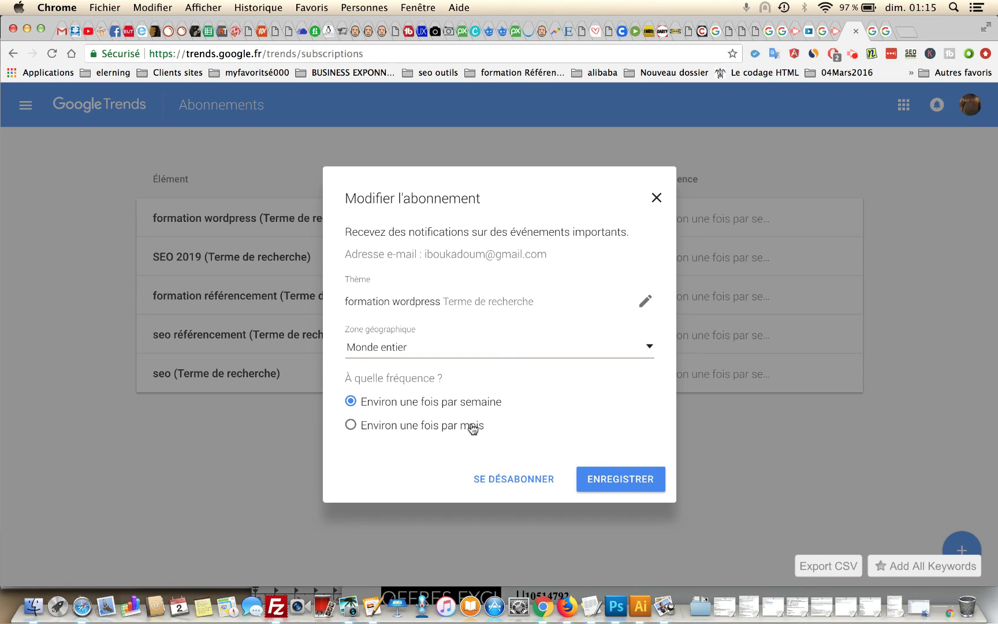
left_click(654, 352)
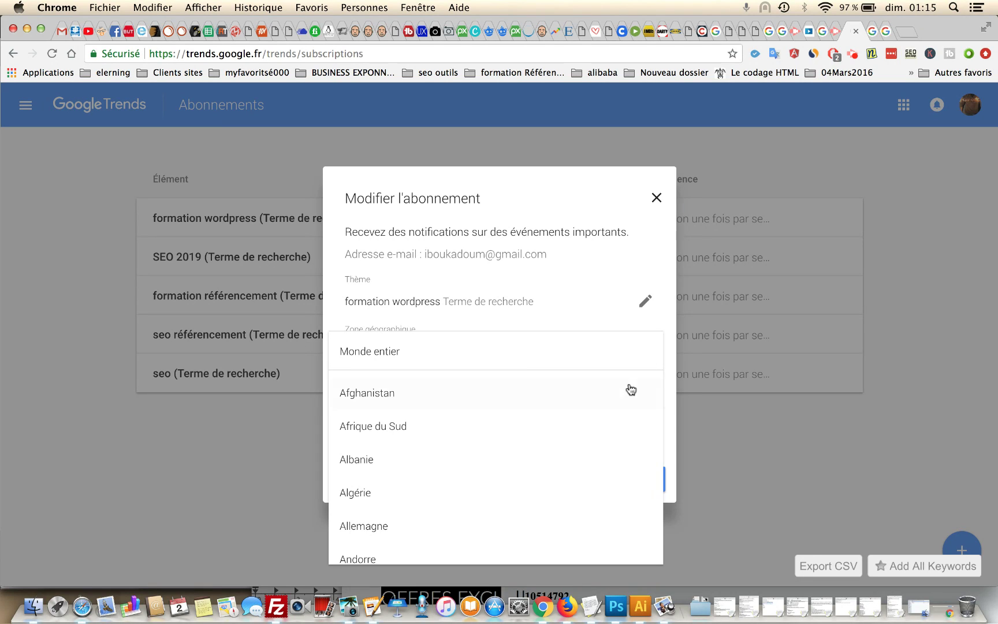
scroll(631, 391, "down", 5)
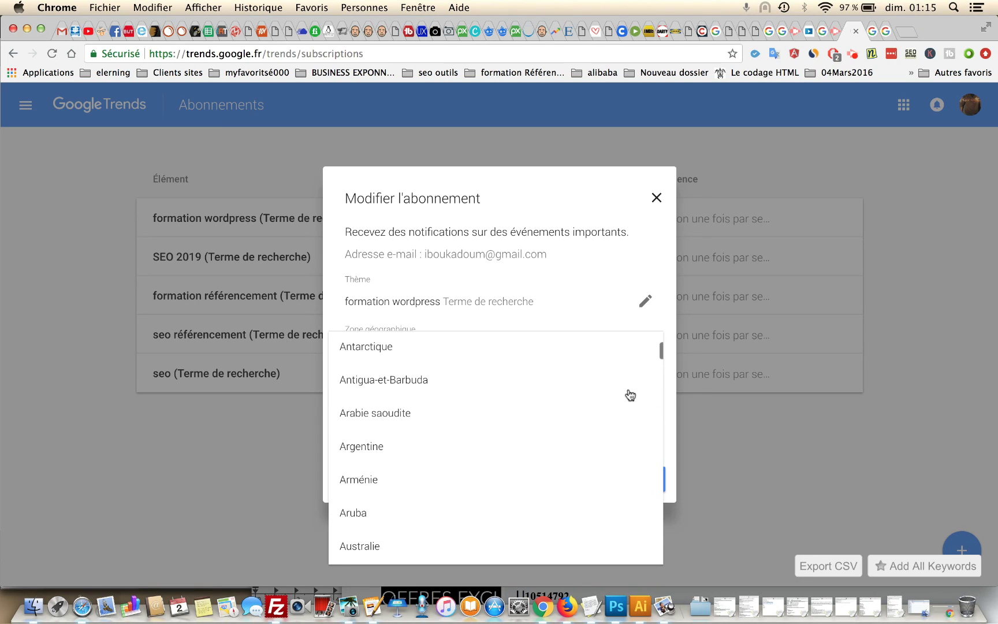
scroll(631, 395, "down", 3)
left_click(252, 455)
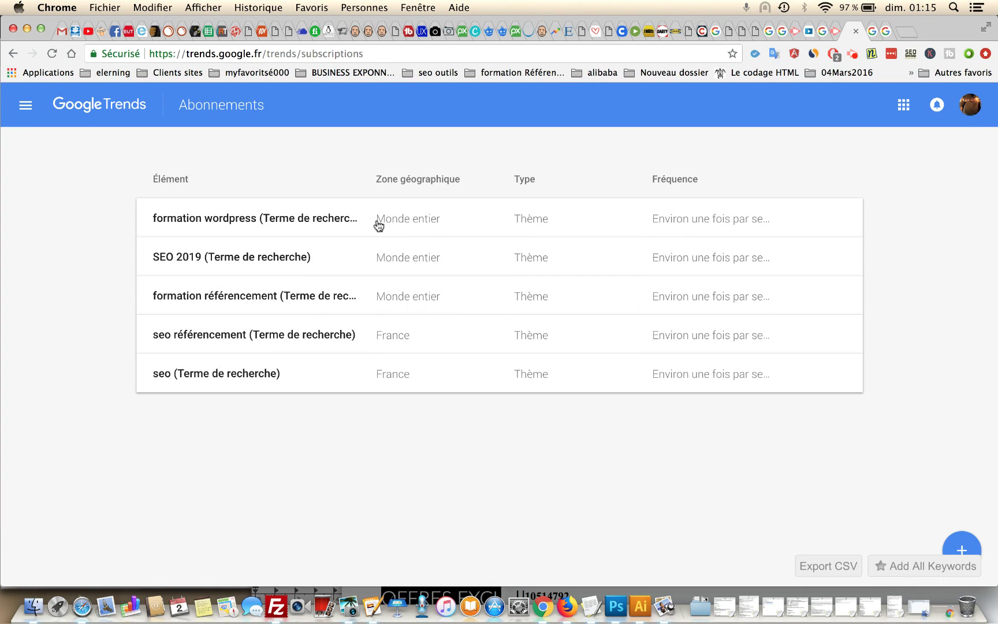
- Open the 2017 year in searches and examine the worldwide lists for searches, people, global news, actors, consumer tech and elections
left_click(26, 107)
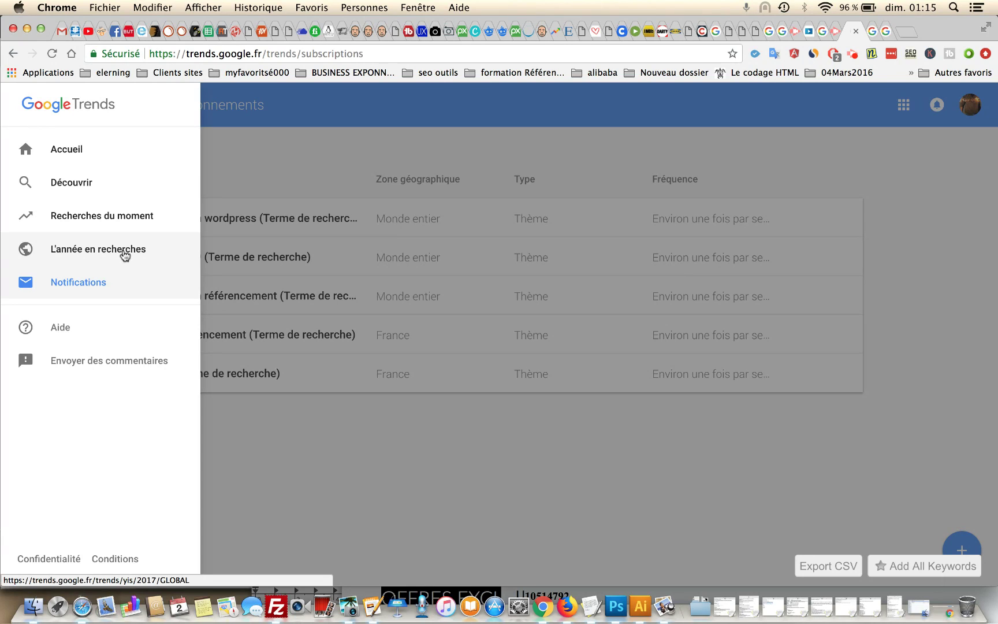
left_click(124, 254)
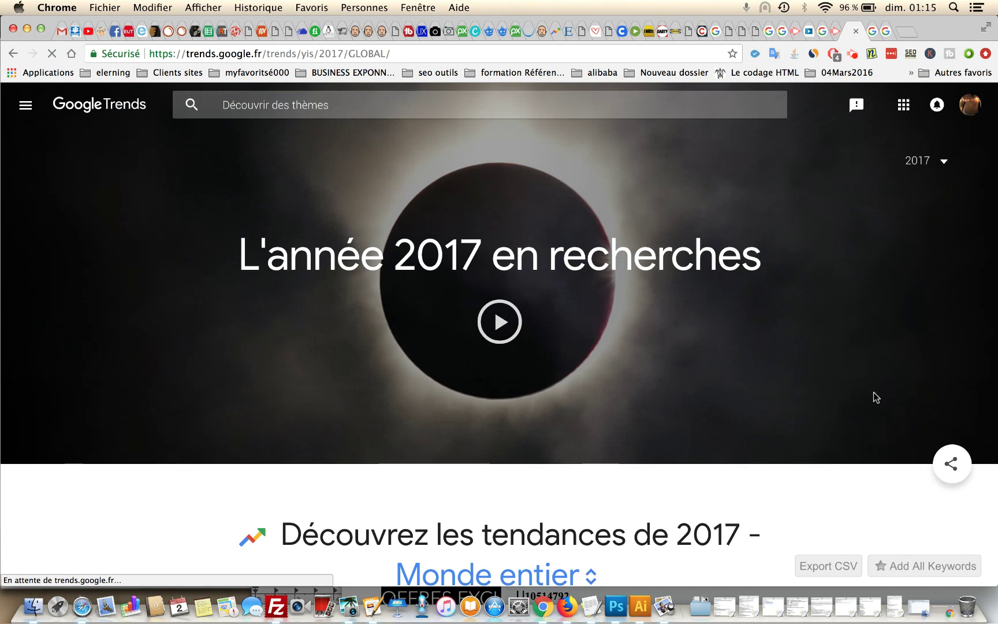
scroll(873, 393, "down", 10)
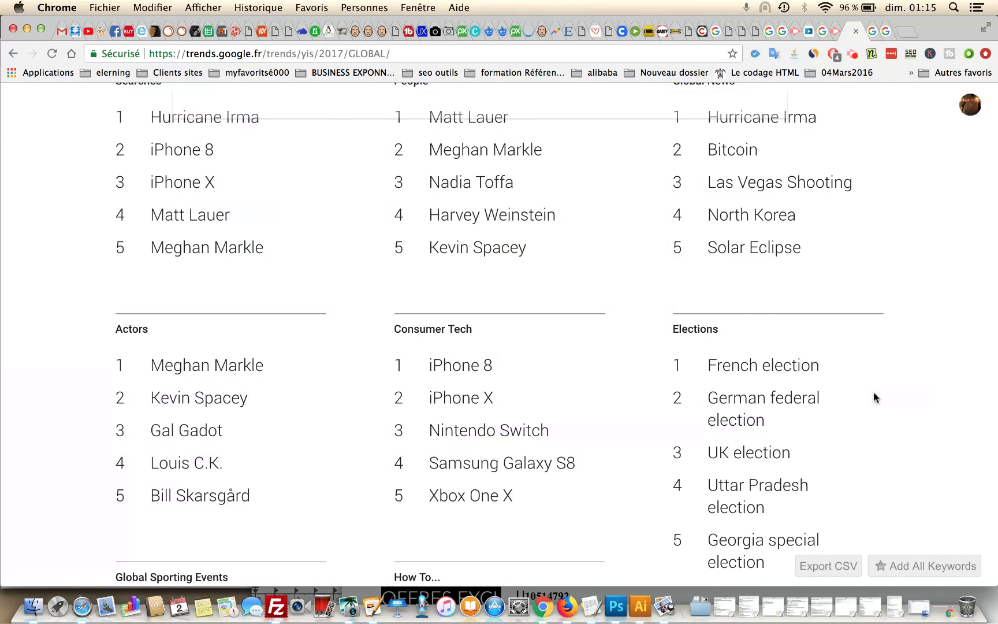
scroll(873, 392, "up", 5)
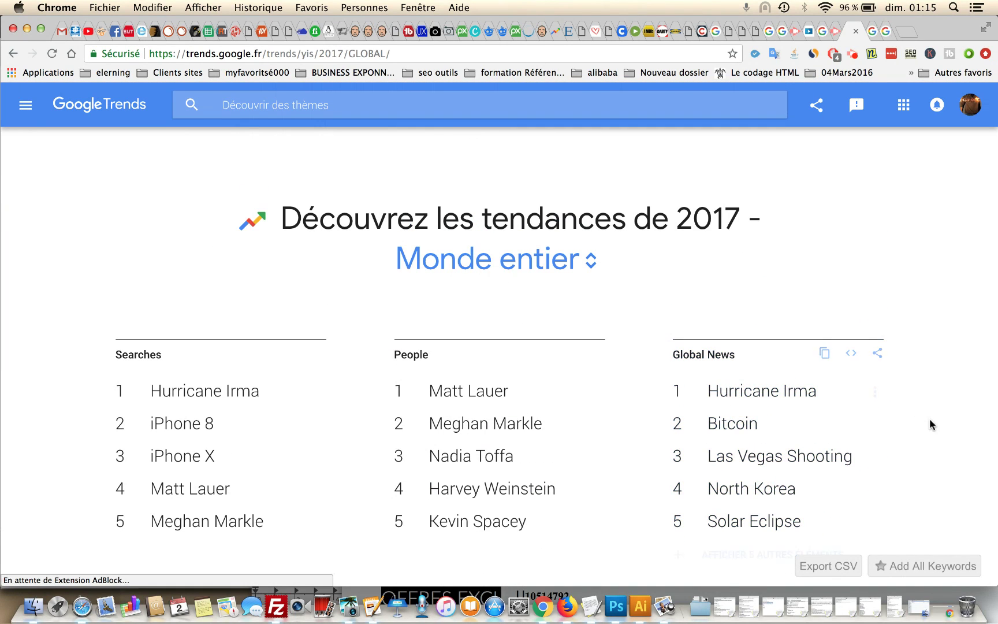
scroll(931, 425, "down", 2)
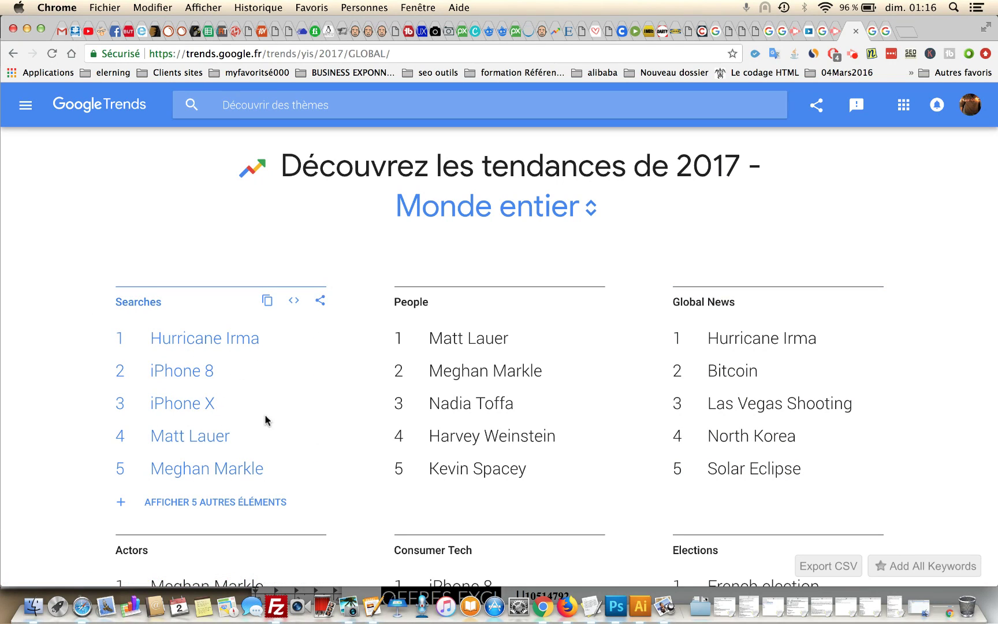
scroll(87, 465, "down", 4)
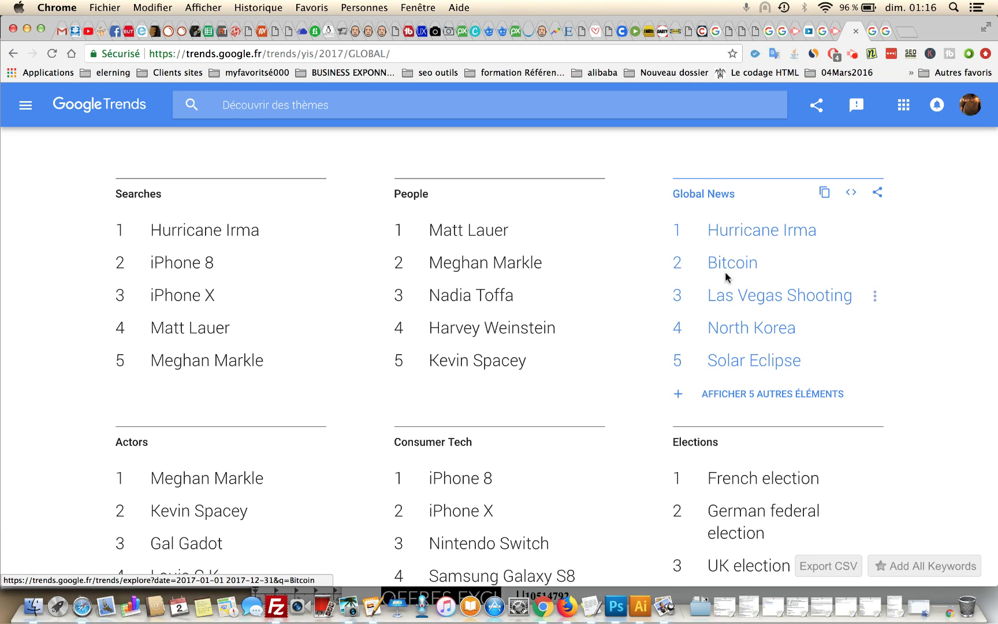
scroll(948, 411, "down", 3)
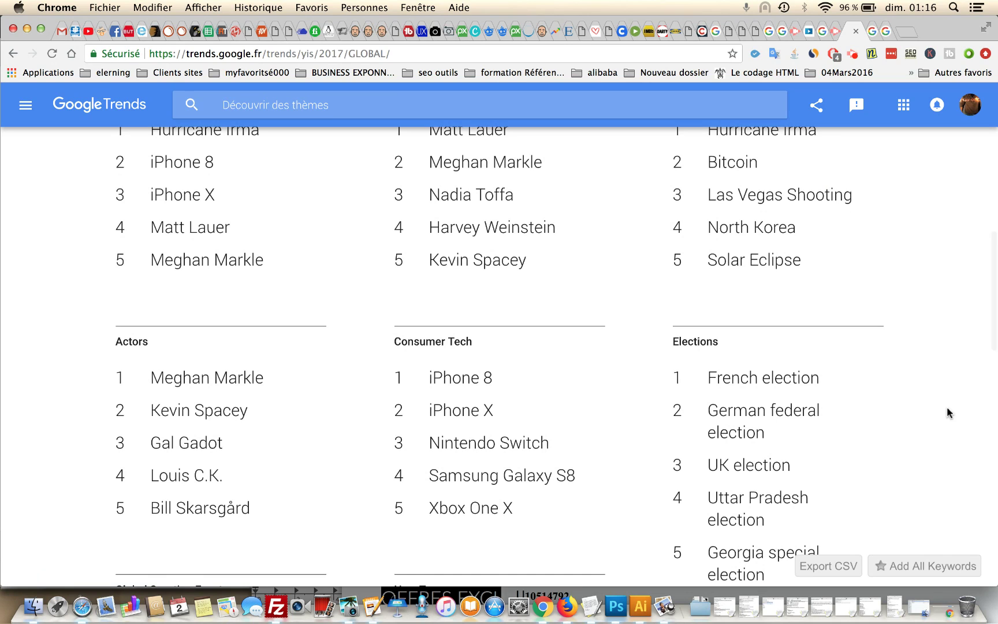
scroll(947, 409, "down", 3)
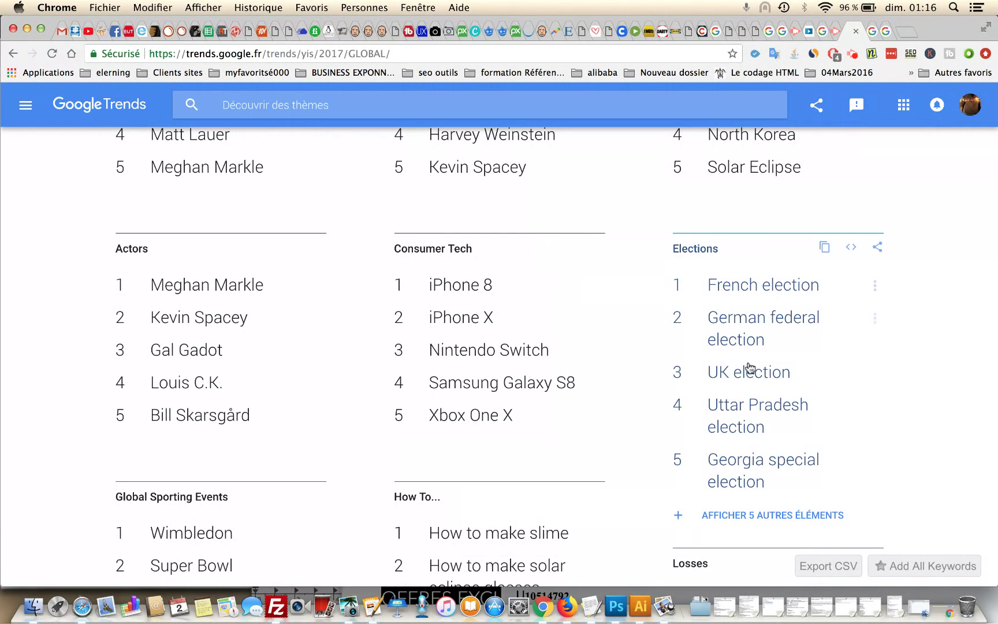
- Look through the remaining 2017 lists, from global sporting events and how-to queries to recipes, songs and TV shows
scroll(928, 400, "down", 5)
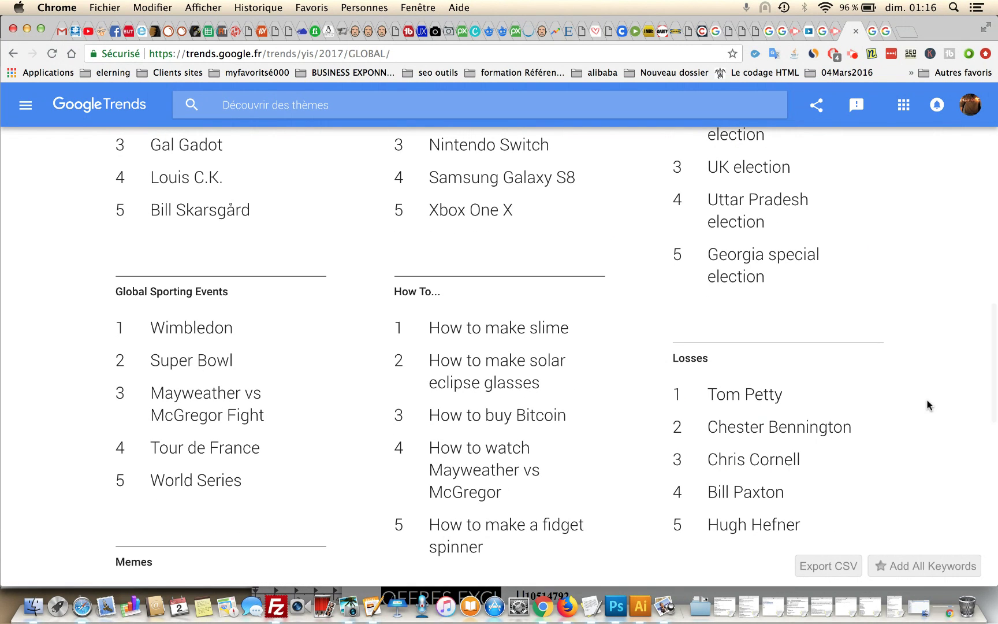
scroll(927, 401, "down", 4)
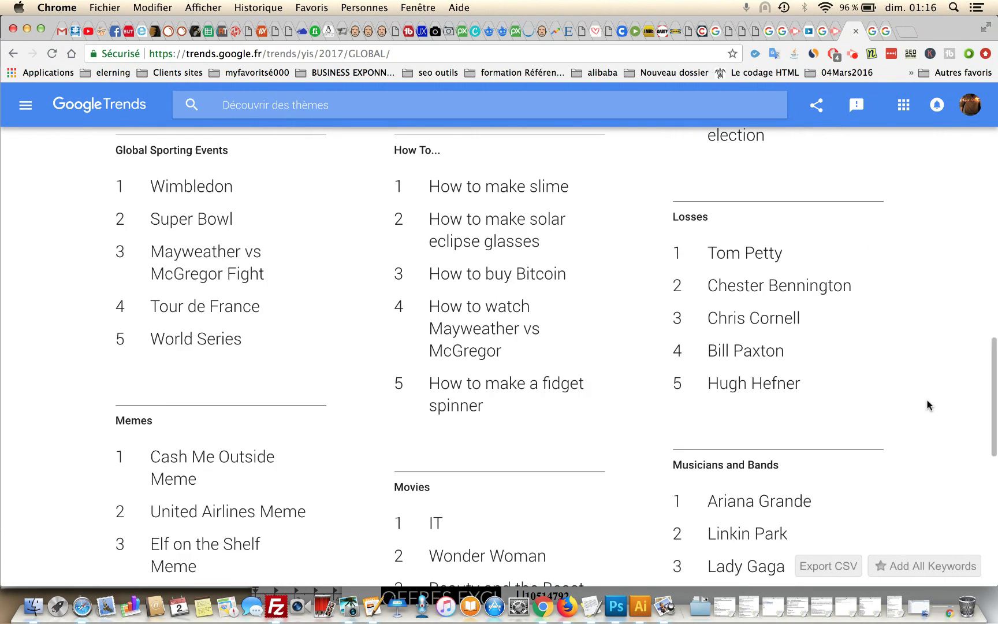
scroll(928, 400, "down", 10)
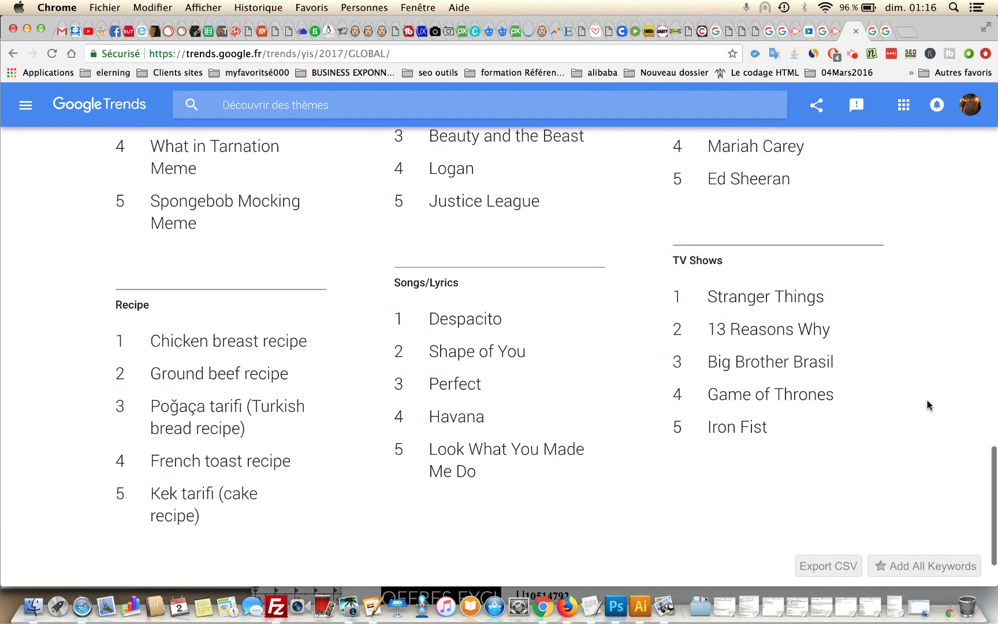
scroll(928, 401, "down", 2)
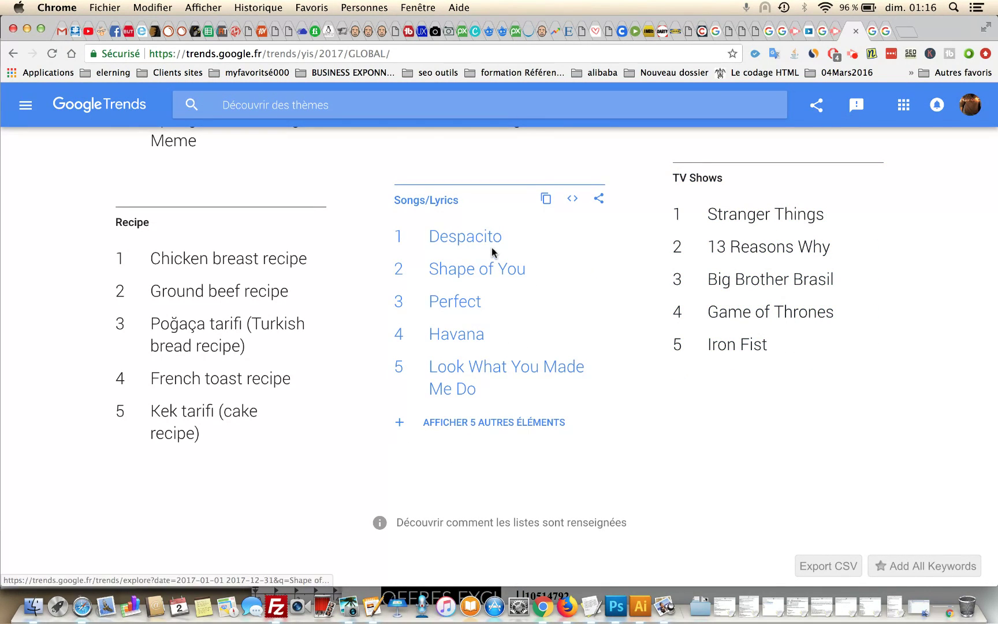
scroll(493, 254, "up", 15)
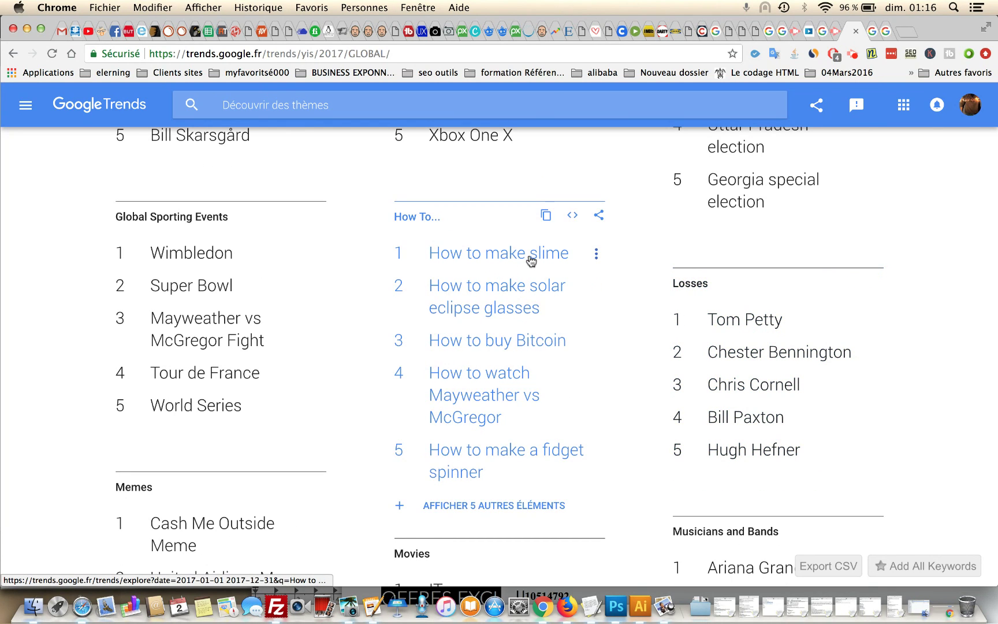
- Open the 2017 search interest report for "UK election" from the Elections list
scroll(528, 258, "up", 3)
scroll(530, 261, "up", 3)
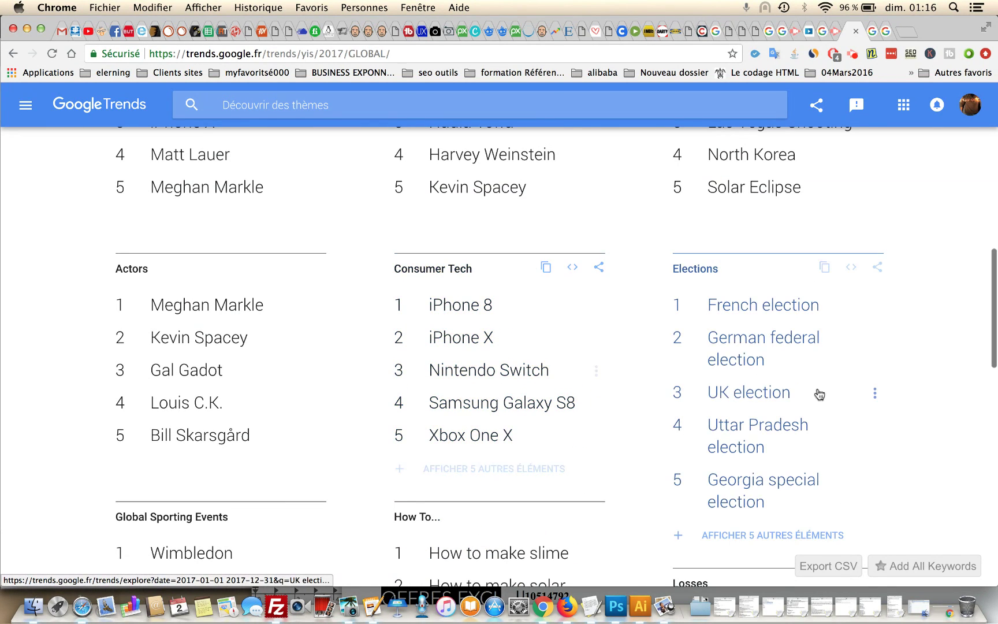
left_click(766, 394)
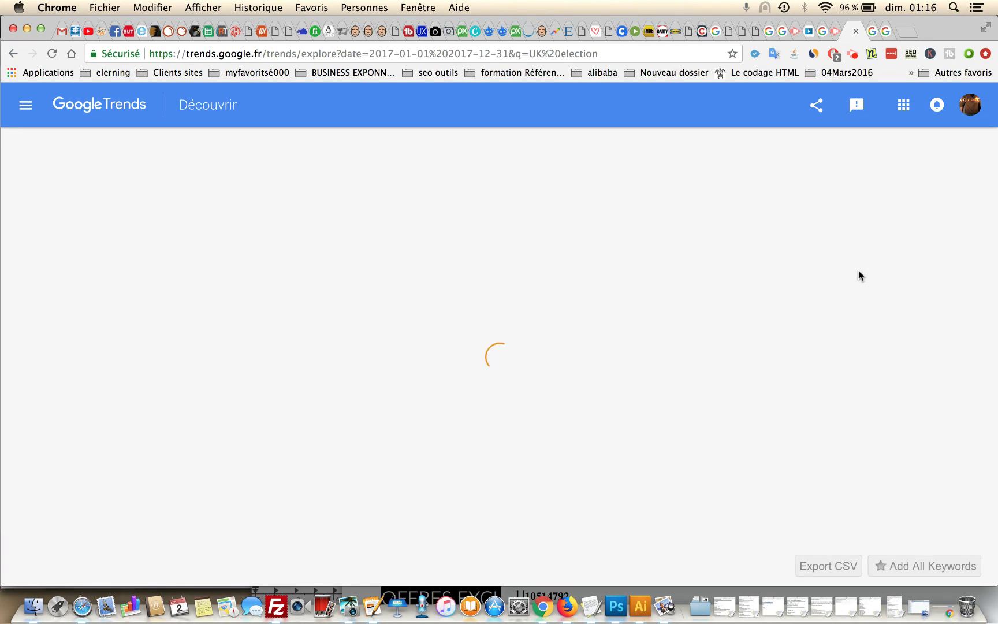
left_click(853, 57)
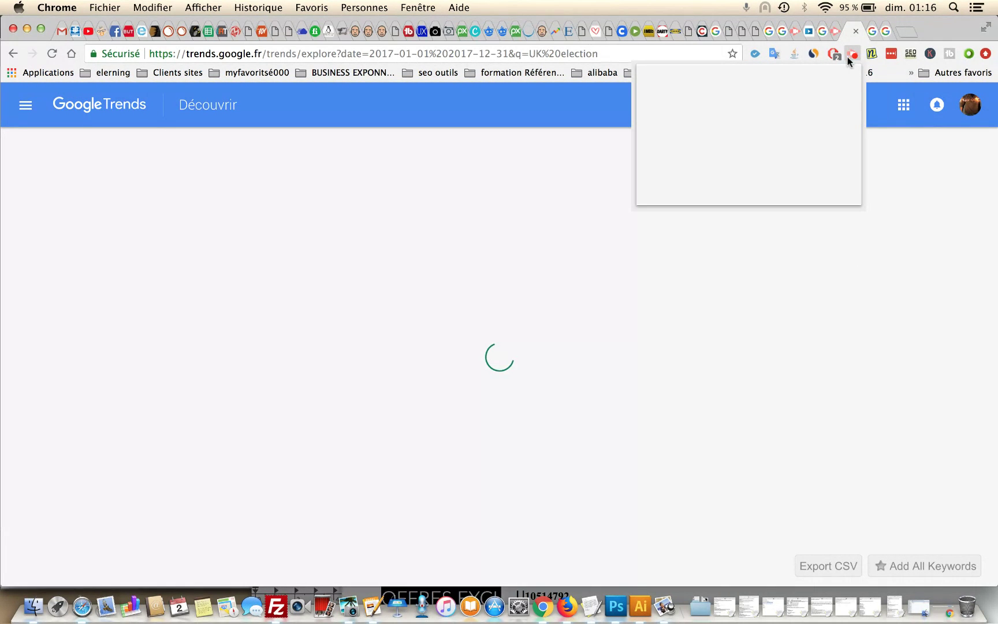
left_click(955, 381)
scroll(954, 382, "up", 5)
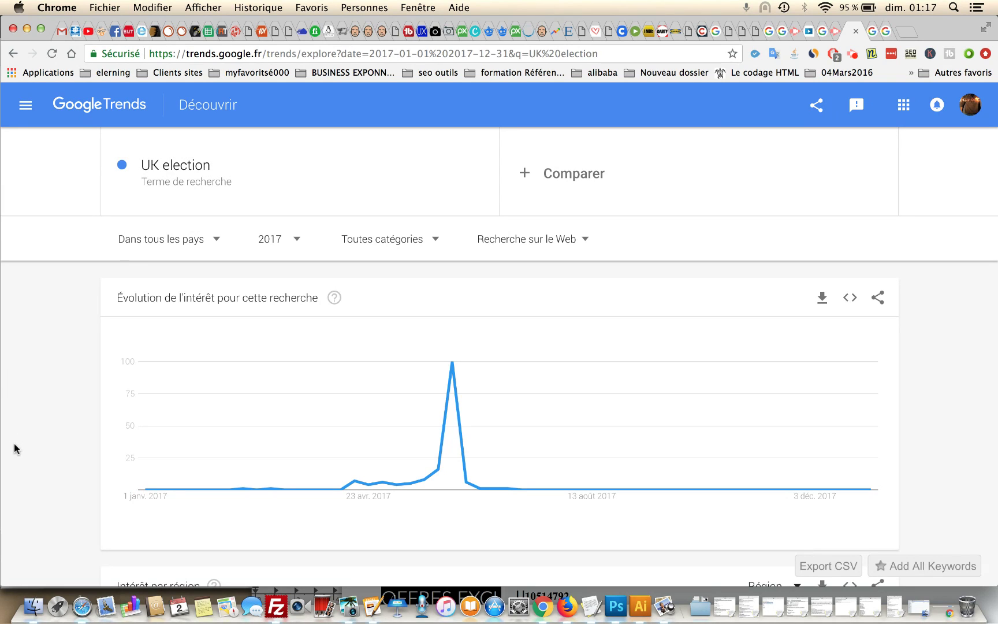
- Examine the 2017 interest over time and the interest by region for "UK election"
scroll(15, 449, "down", 4)
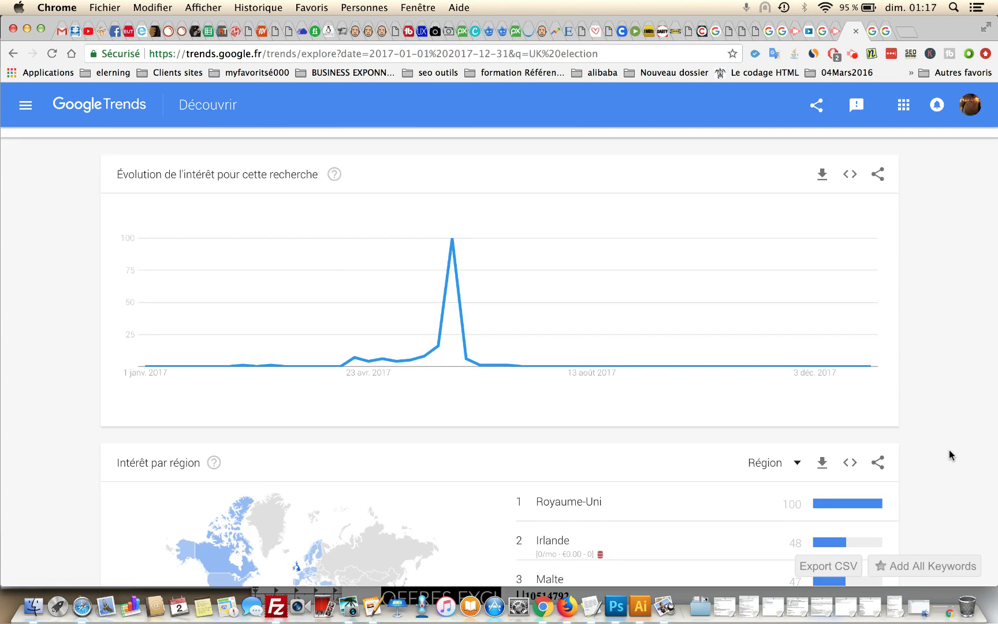
scroll(950, 451, "down", 8)
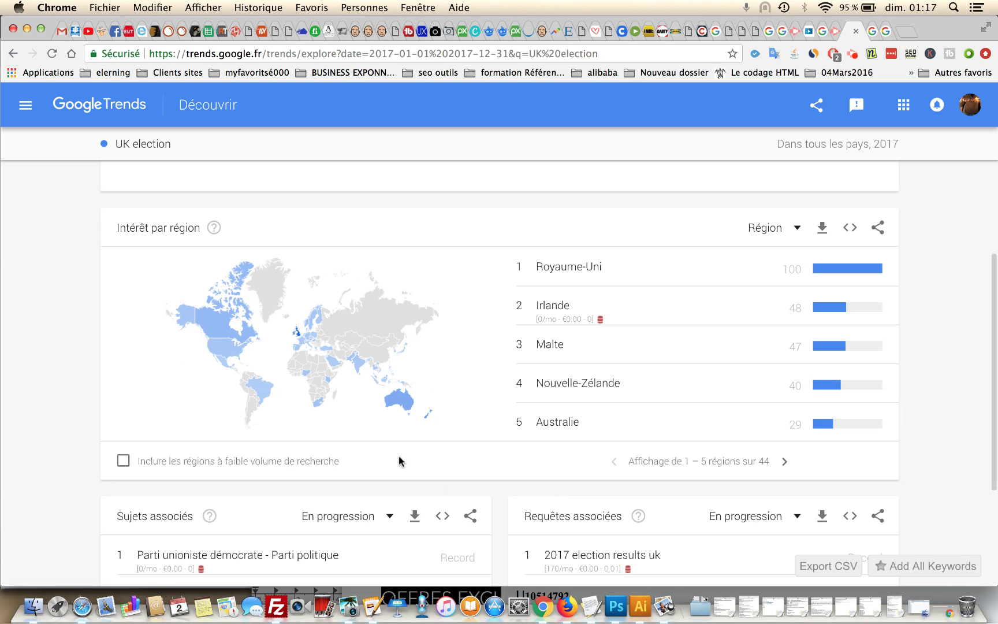
mouse_move(223, 340)
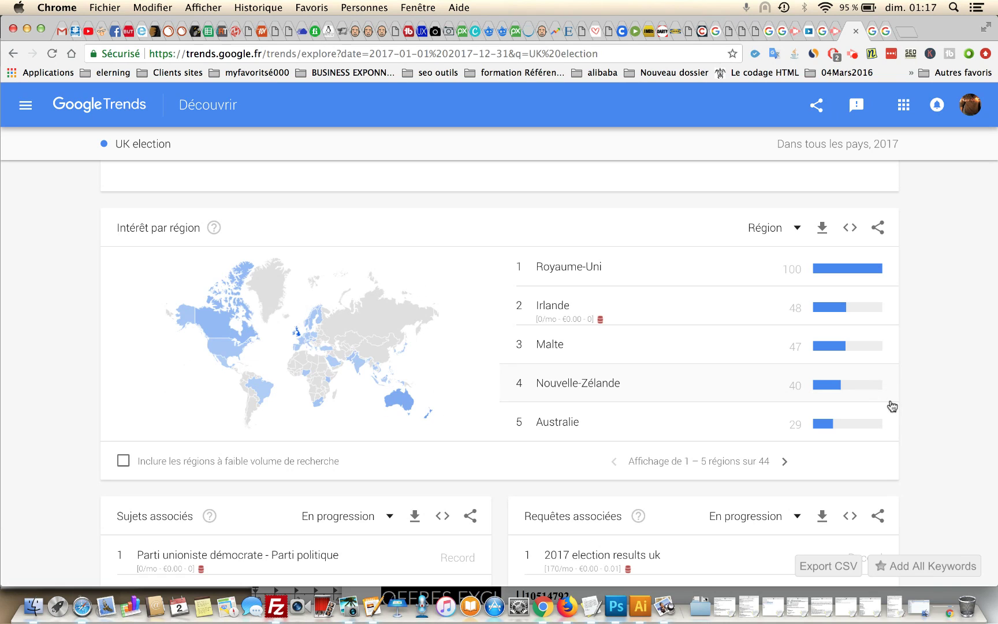
scroll(934, 435, "down", 5)
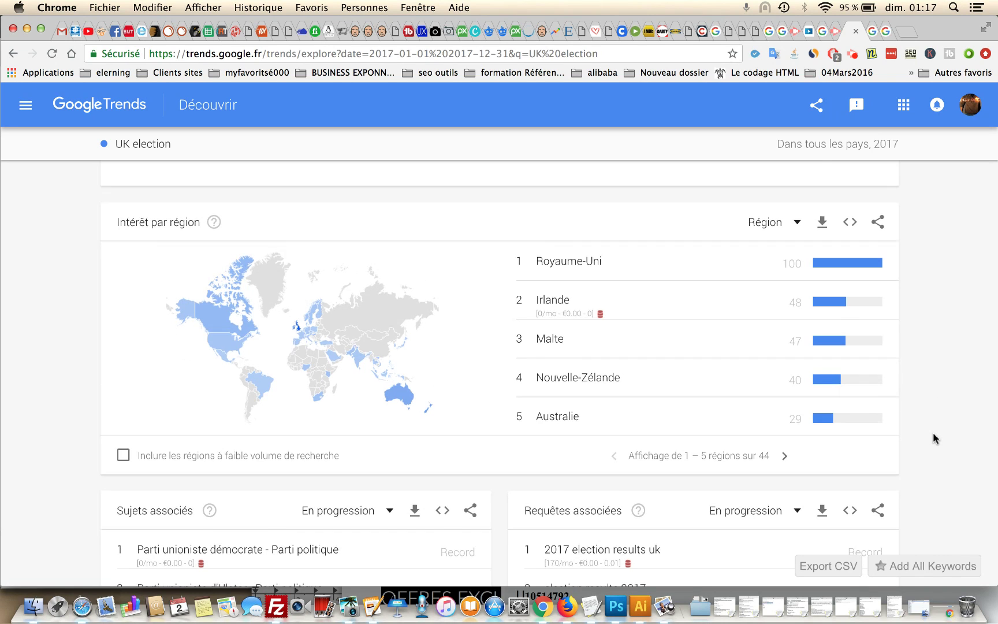
- Examine the related topics and related queries for "UK election" in 2017
scroll(934, 434, "down", 3)
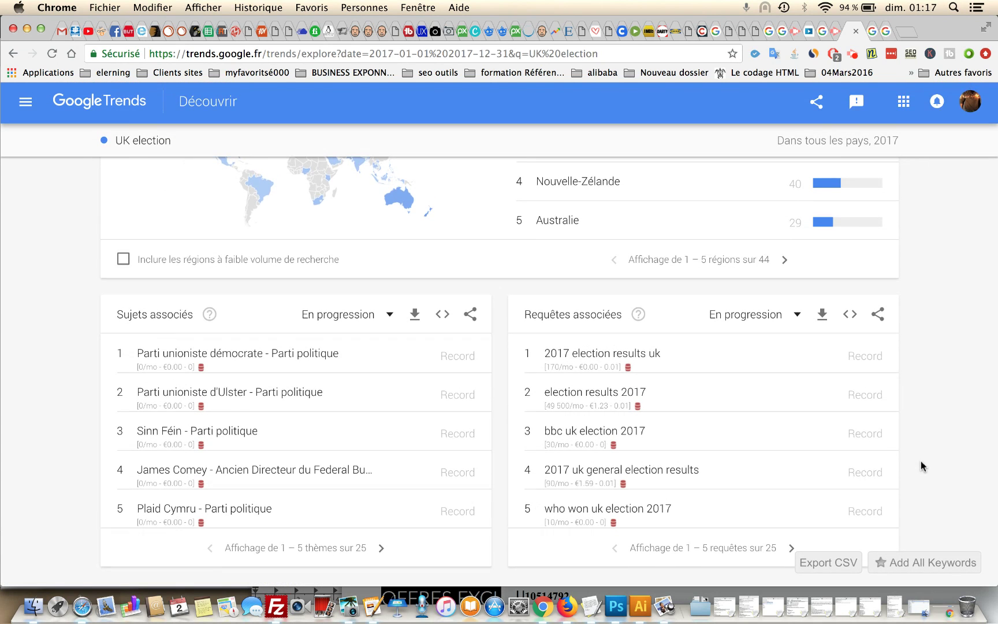
scroll(921, 462, "up", 3)
scroll(921, 461, "up", 15)
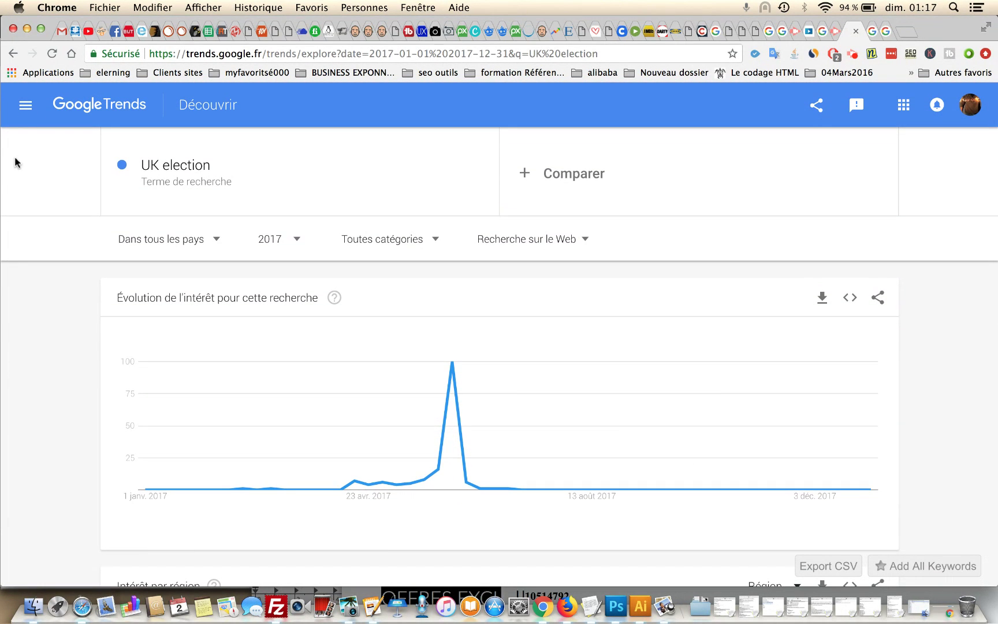
- Open the currently trending searches and examine the daily search trends for France
left_click(25, 115)
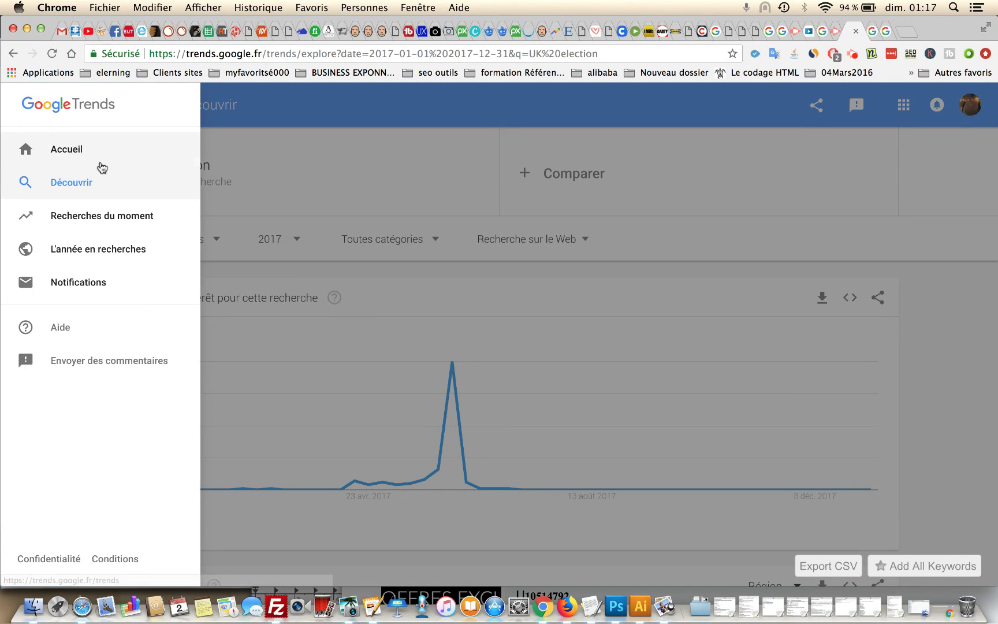
left_click(115, 219)
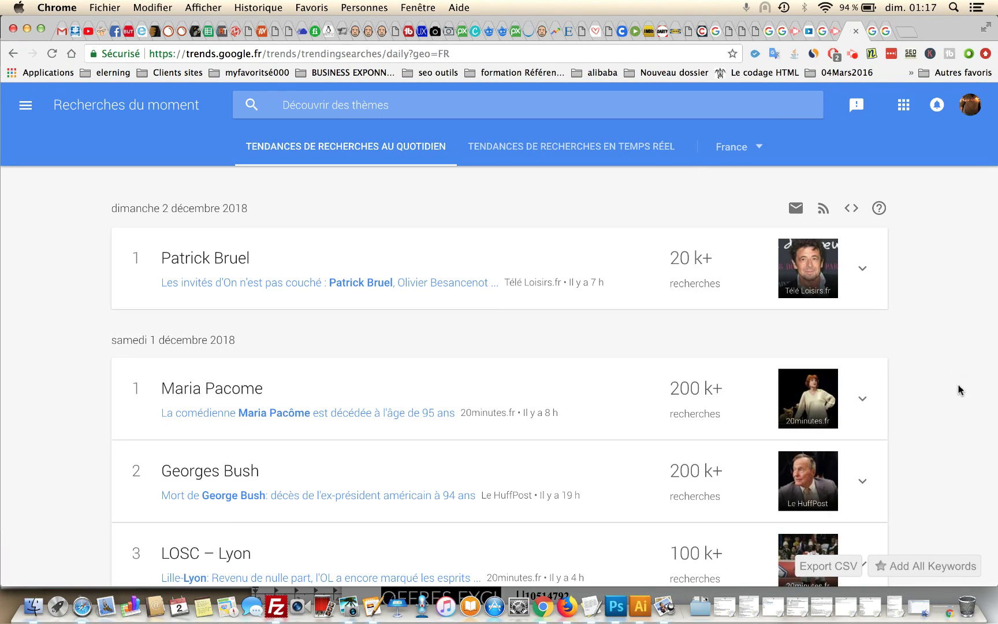
scroll(960, 390, "down", 2)
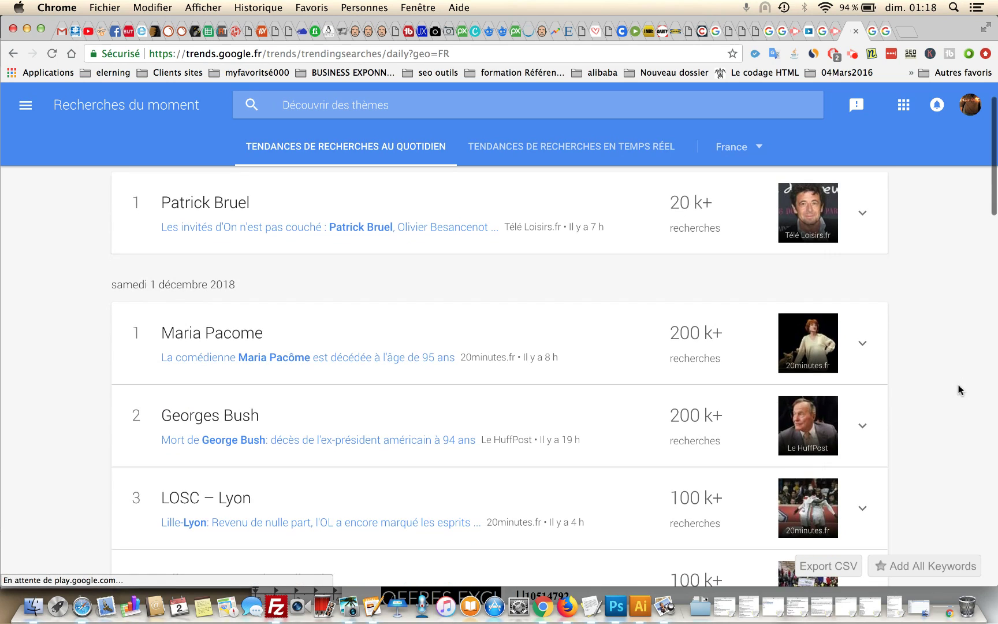
scroll(960, 390, "down", 5)
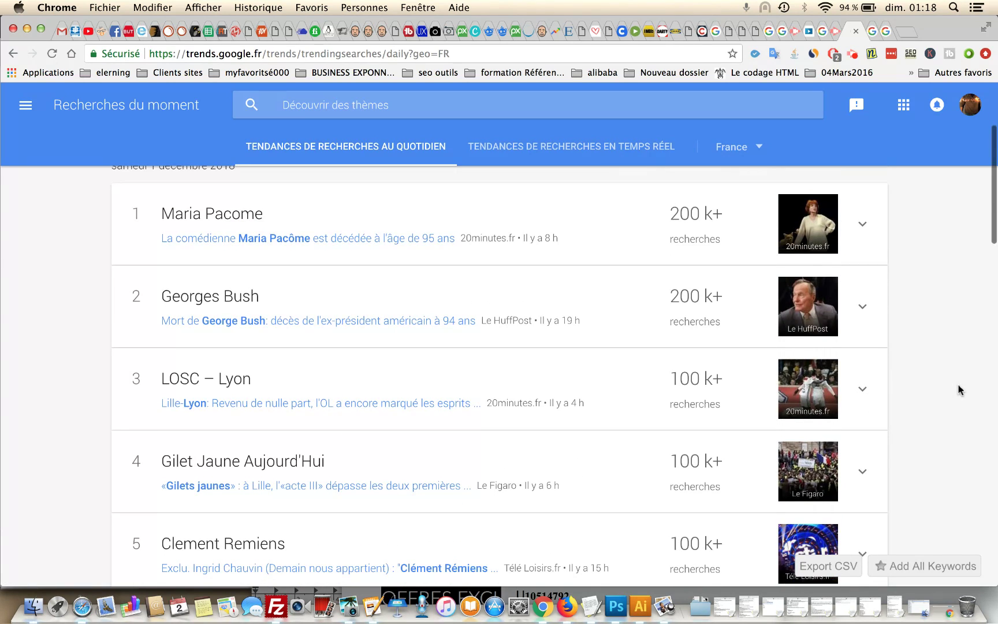
scroll(959, 390, "down", 4)
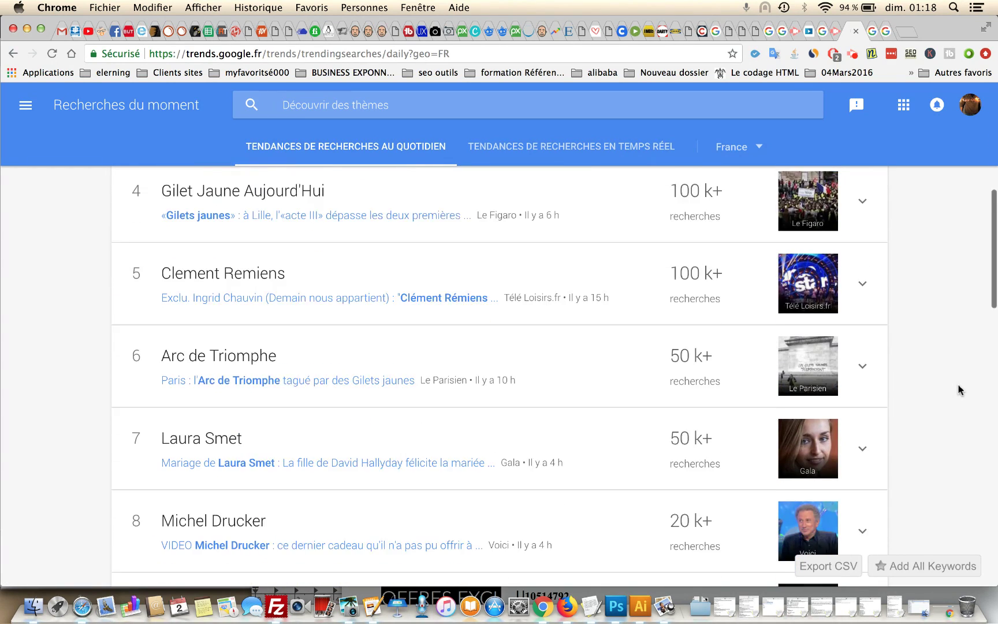
scroll(959, 390, "down", 1)
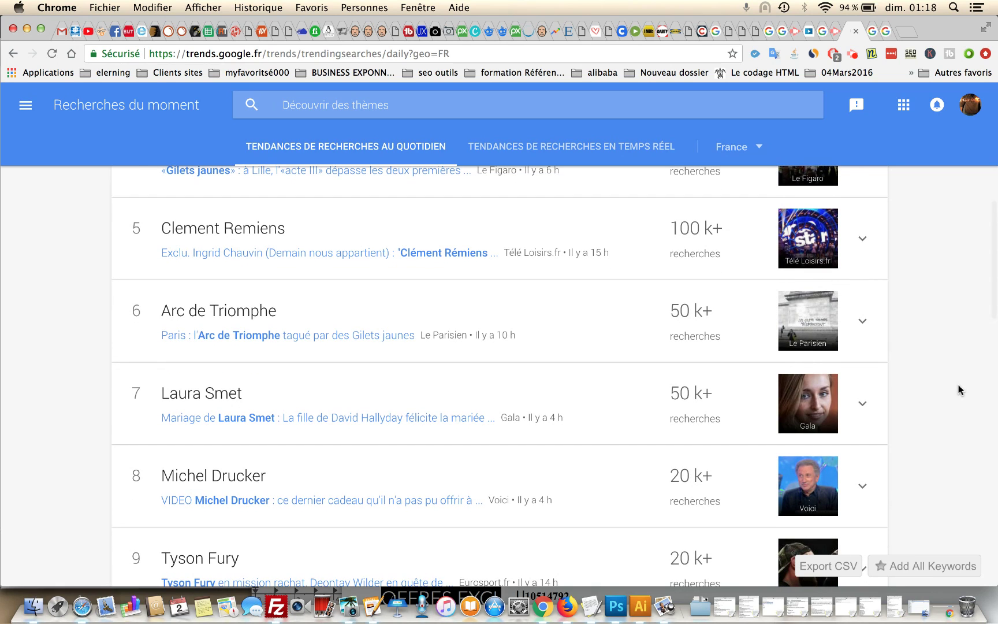
scroll(944, 414, "down", 2)
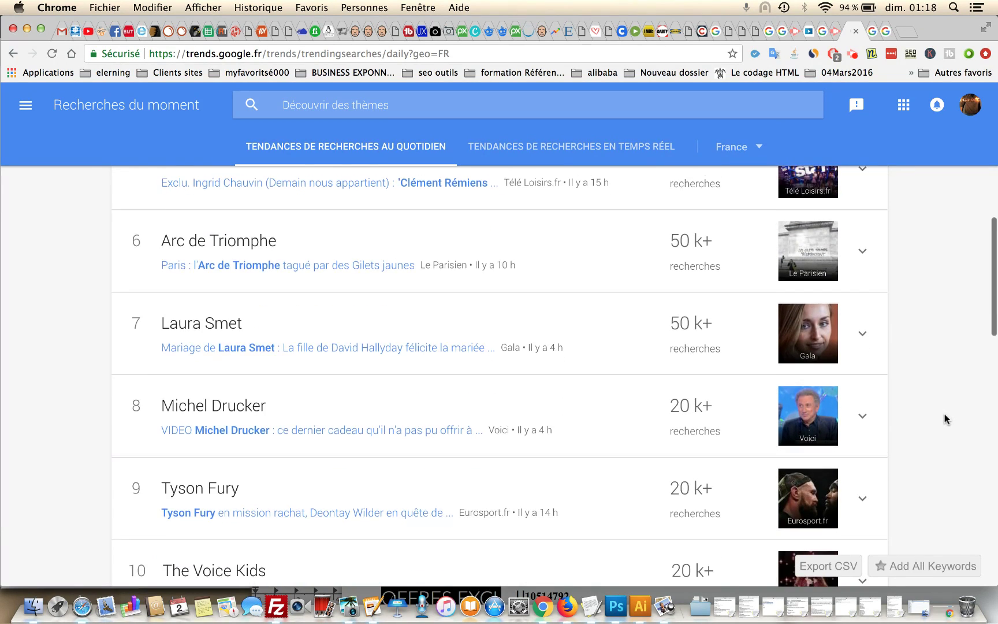
scroll(945, 413, "up", 12)
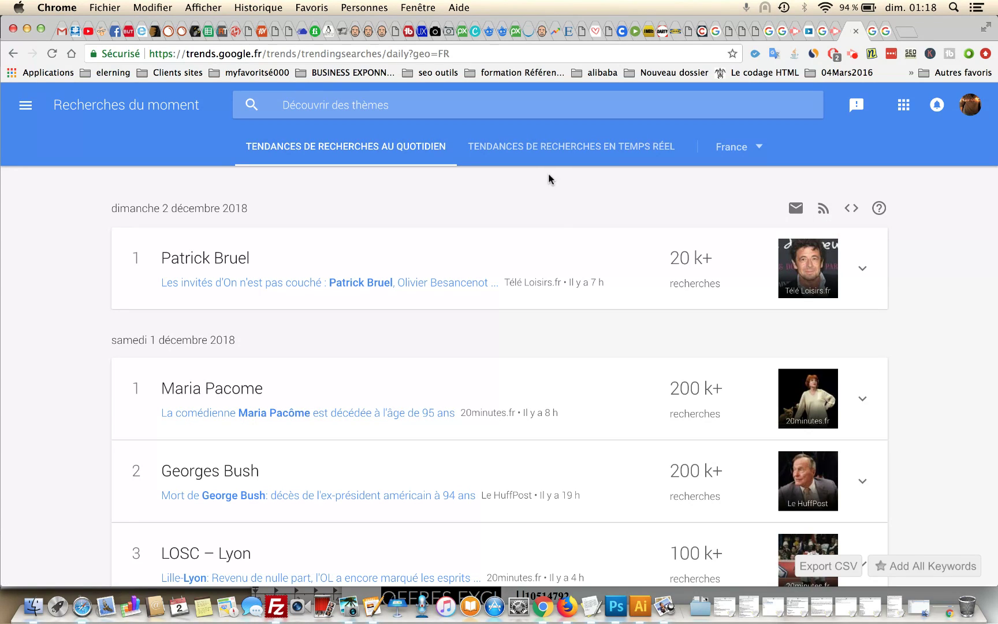
- Switch to the real-time search trends for France and look through the full list for the last 24 hours
left_click(582, 151)
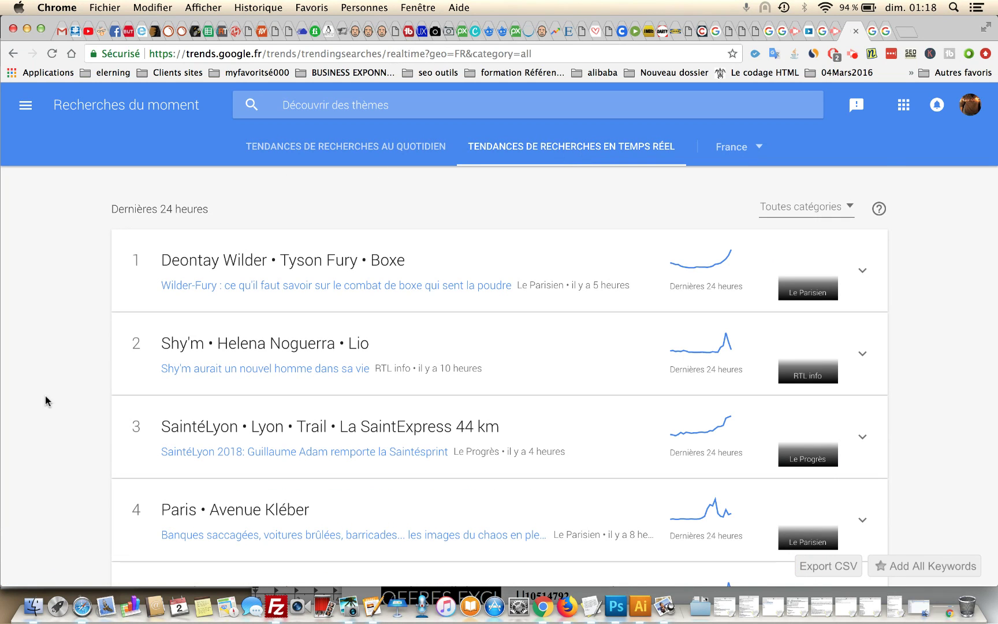
scroll(45, 395, "down", 3)
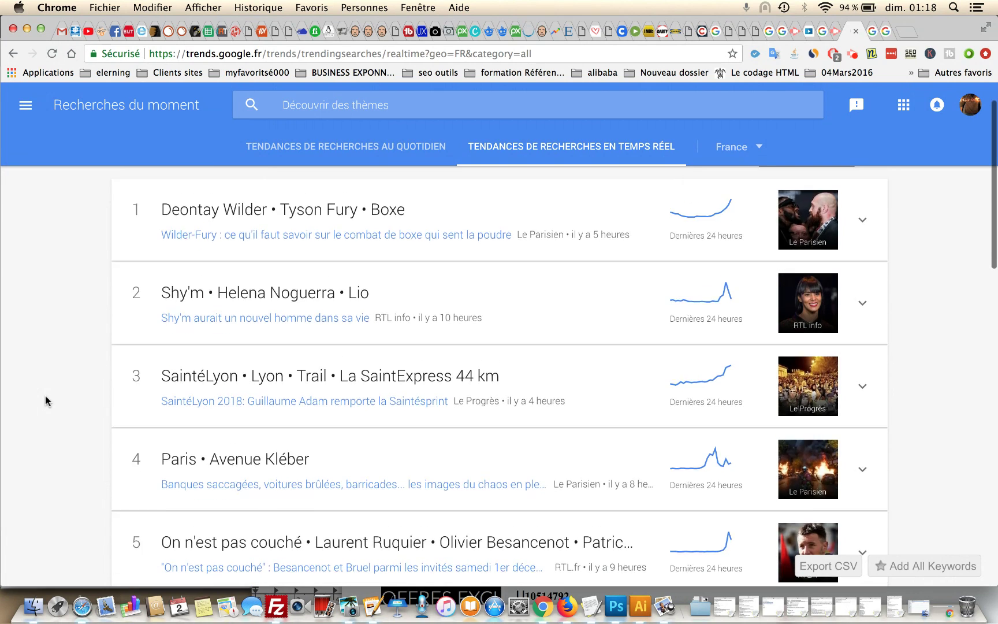
scroll(45, 395, "up", 2)
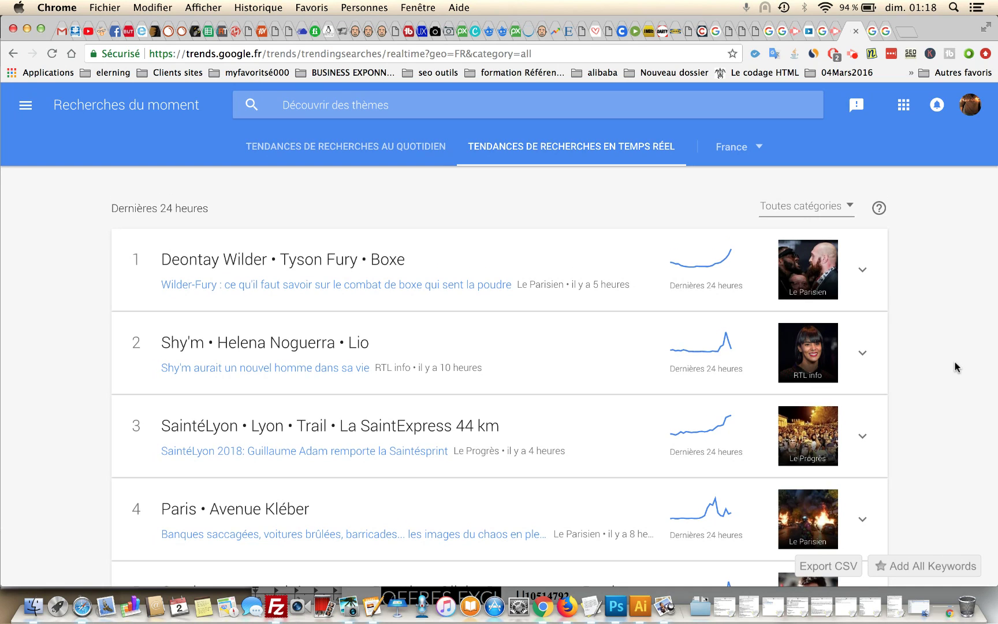
scroll(956, 367, "down", 5)
scroll(957, 367, "down", 2)
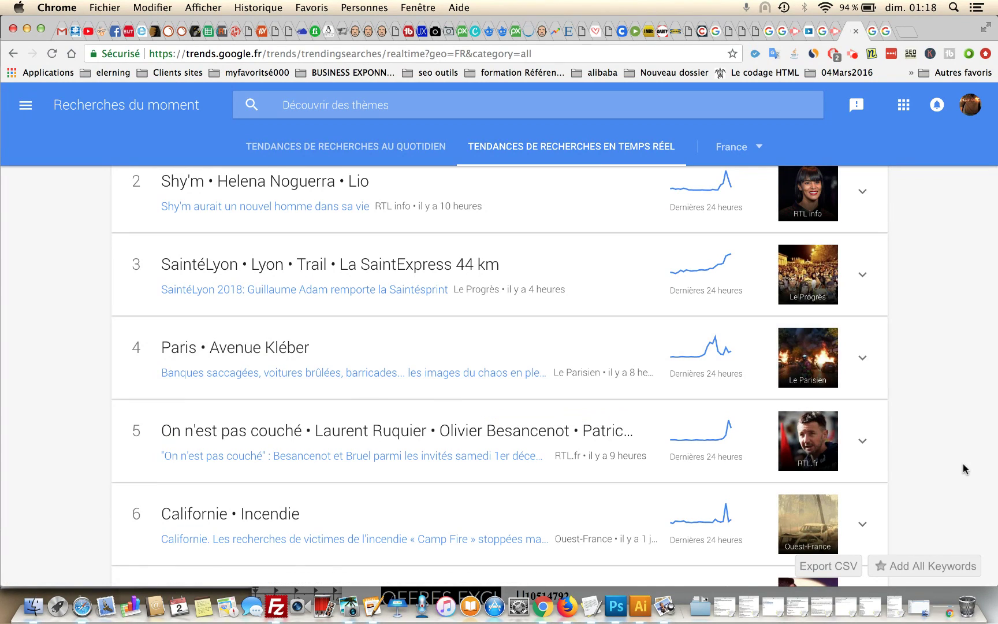
scroll(963, 472, "down", 5)
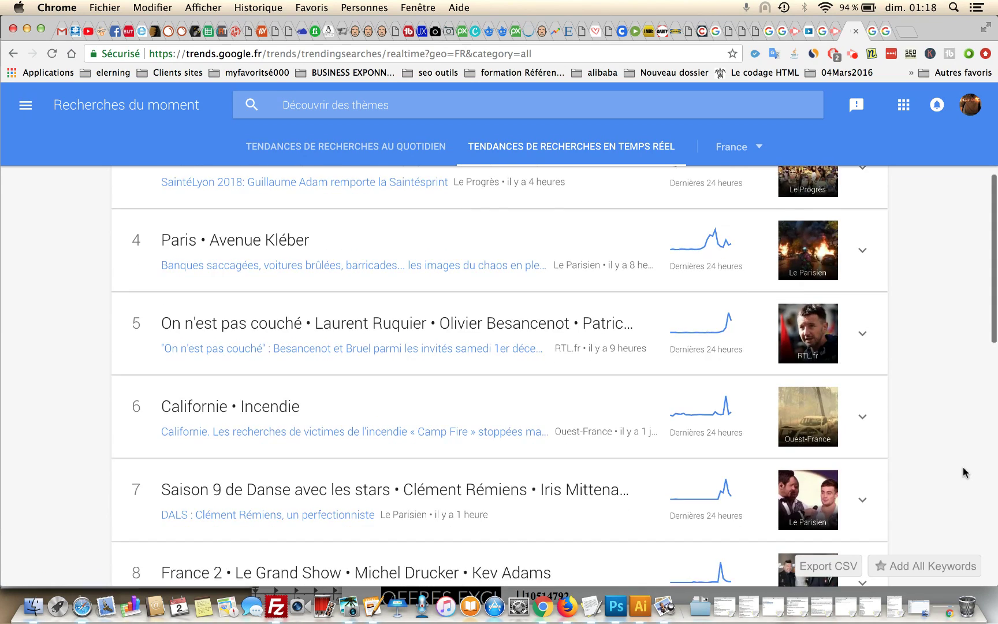
scroll(963, 472, "down", 15)
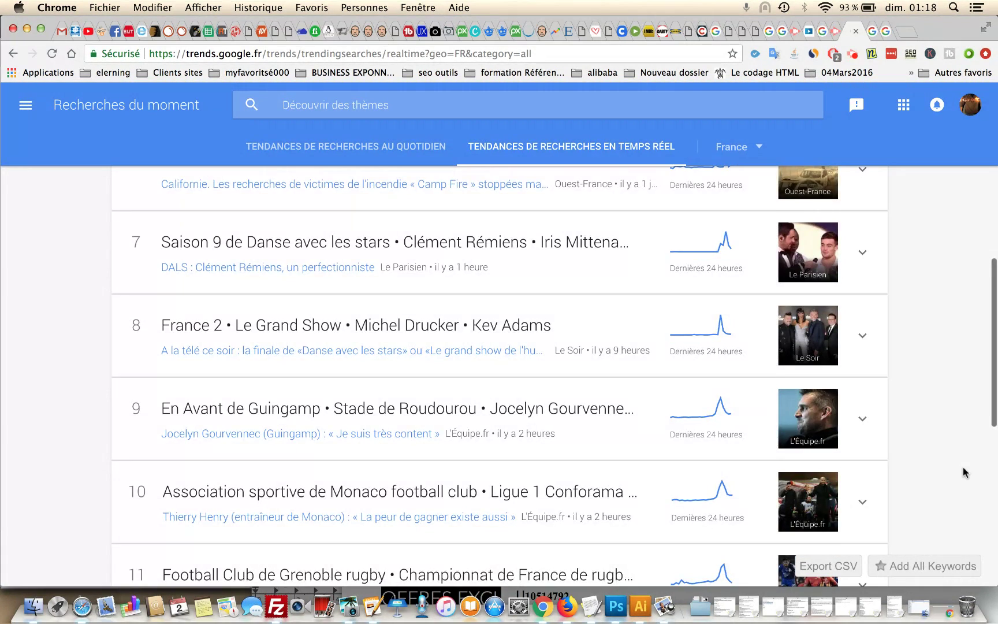
scroll(963, 472, "down", 3)
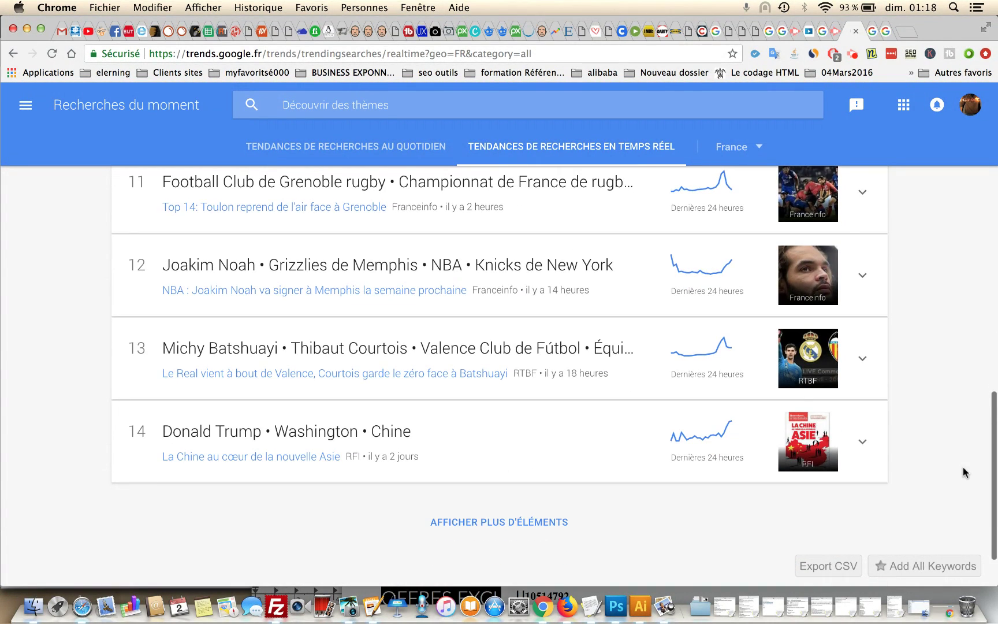
scroll(948, 502, "up", 18)
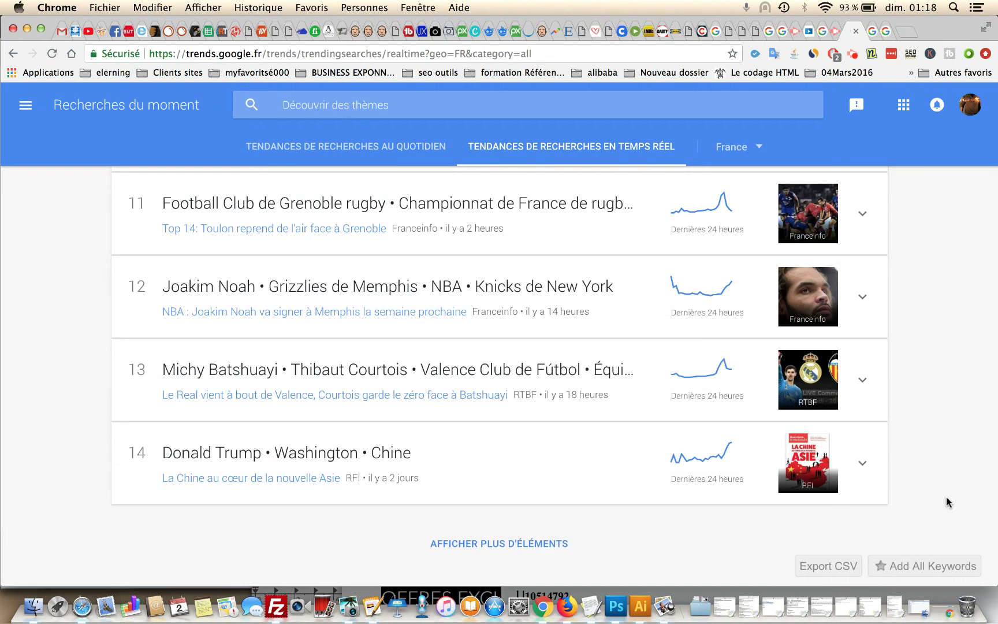
scroll(948, 502, "up", 7)
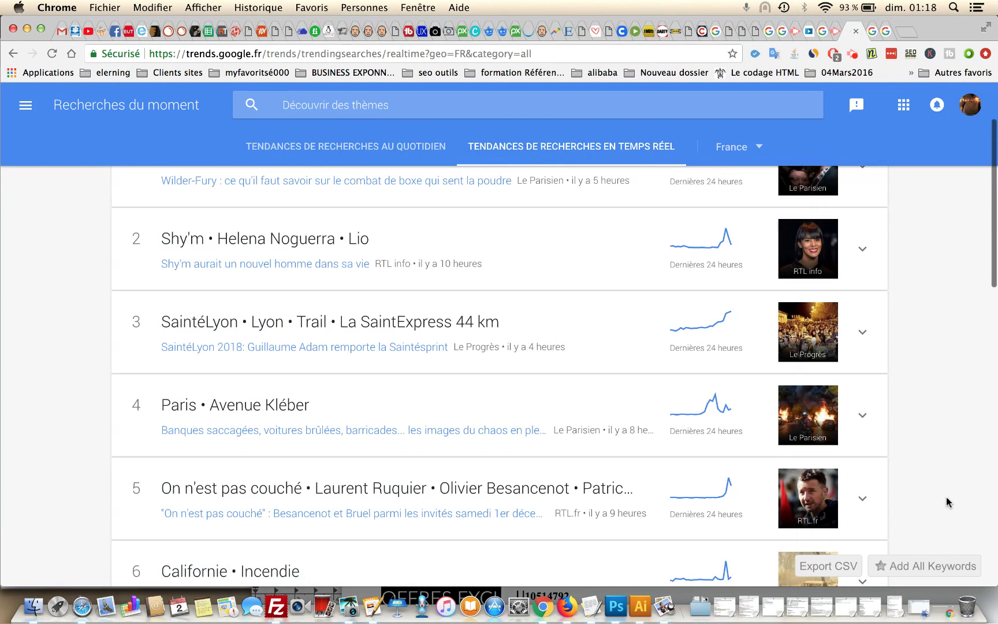
- Expand the "Paris • Avenue Kléber" trend and examine its interest over time, related news and associated queries
left_click(260, 407)
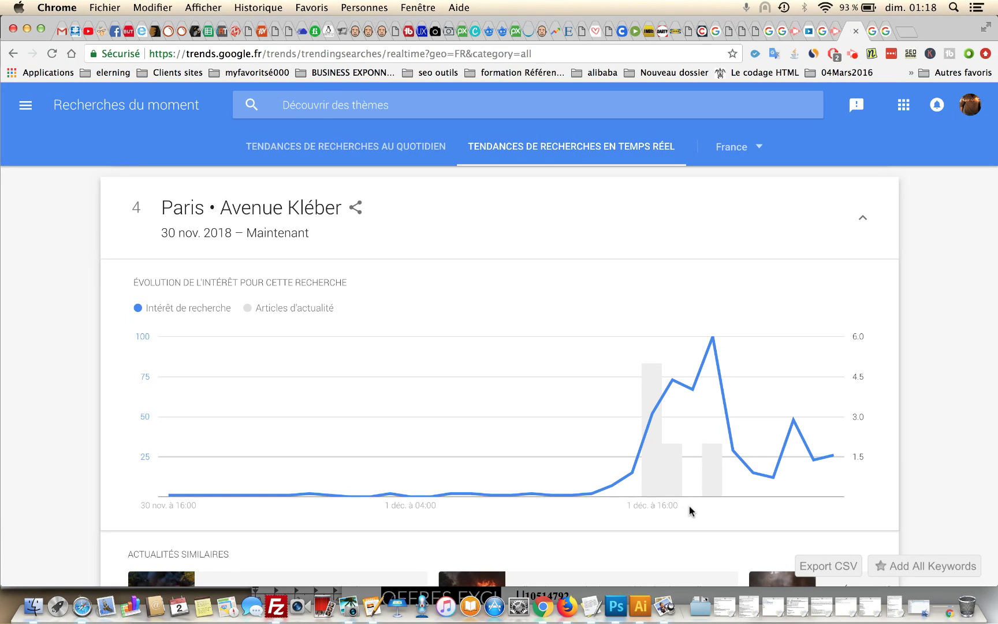
mouse_move(664, 464)
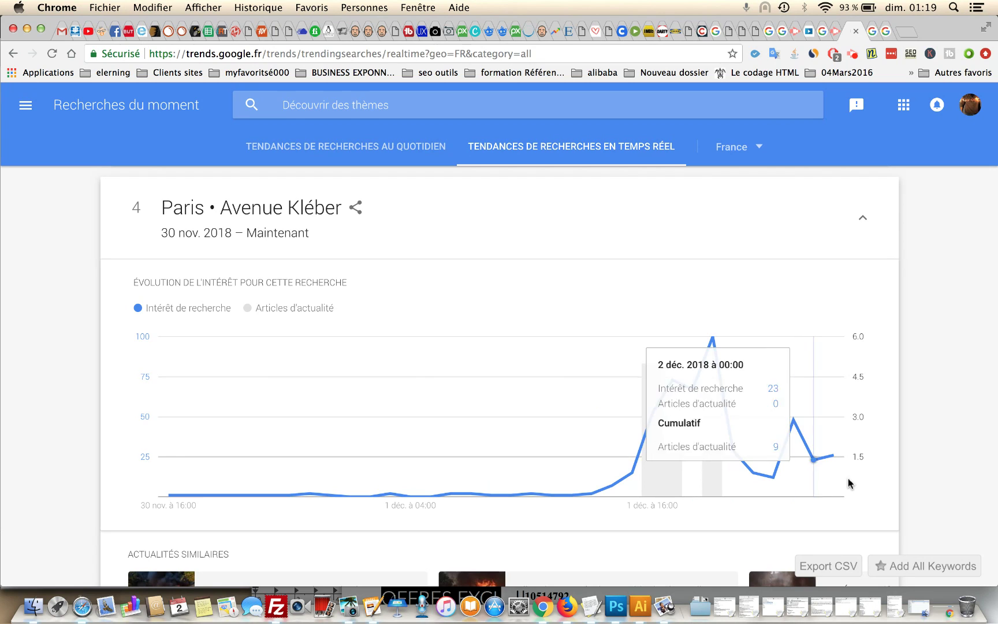
scroll(929, 451, "down", 4)
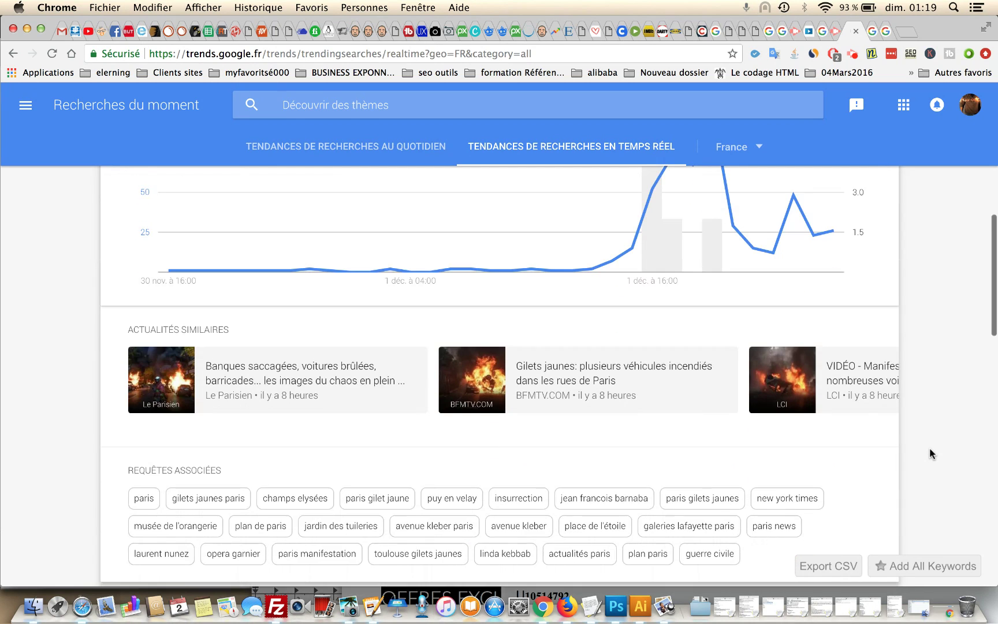
scroll(930, 454, "down", 1)
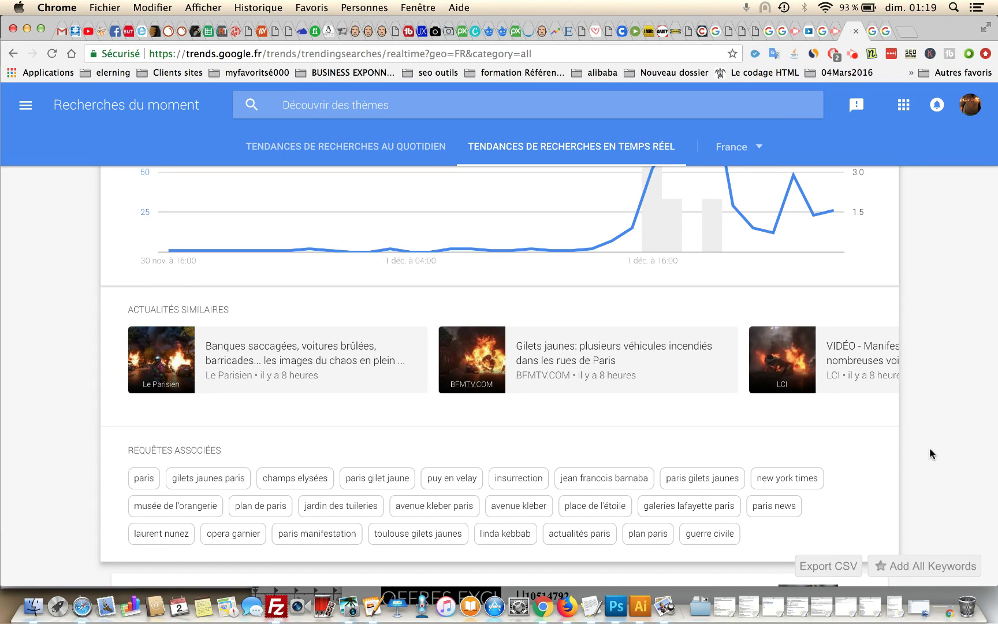
scroll(930, 453, "up", 10)
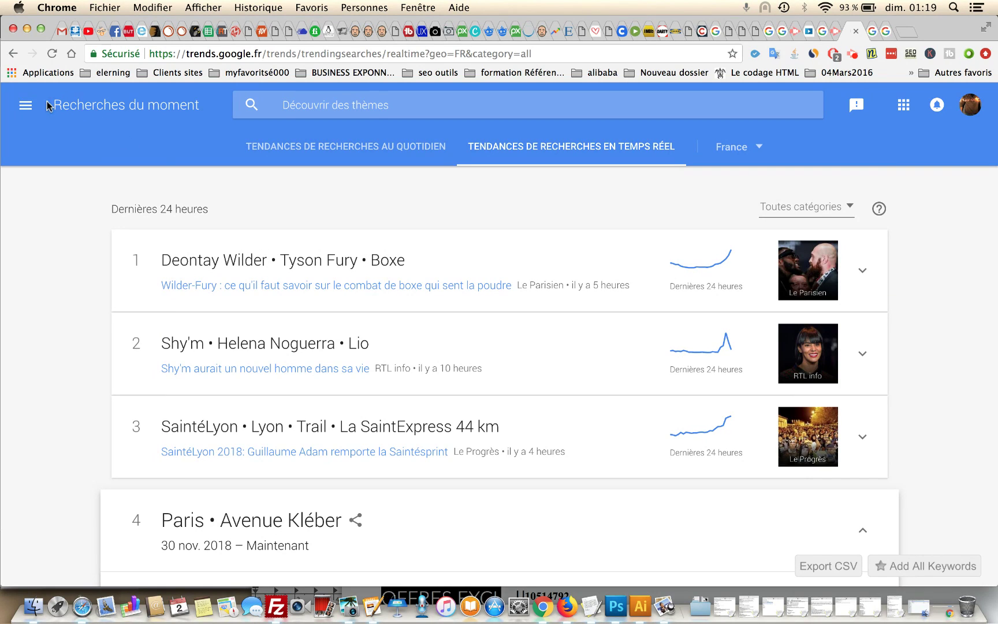
- Return to the Google Trends home page
left_click(25, 104)
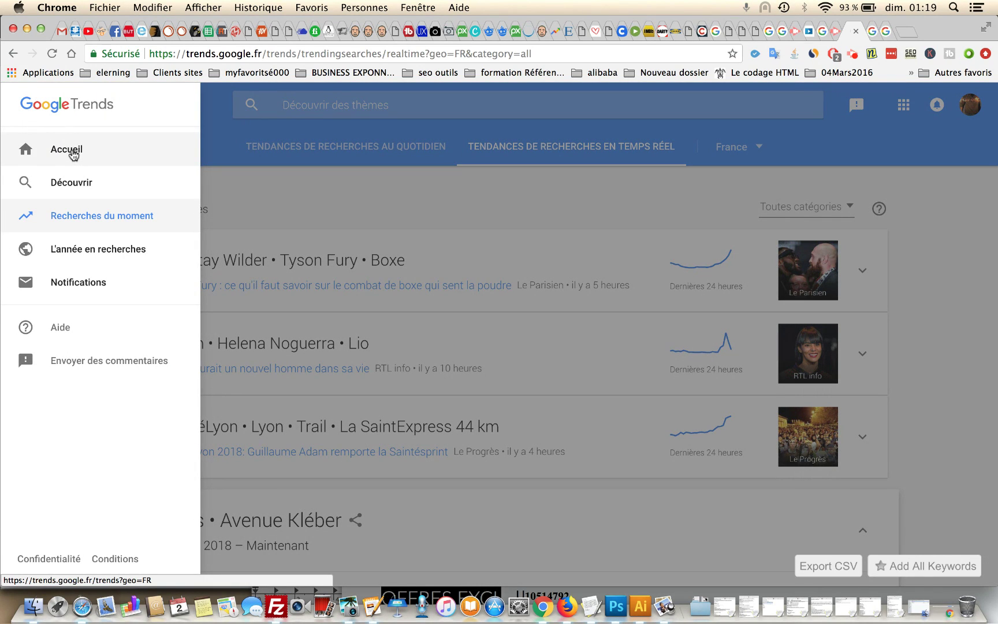
left_click(73, 152)
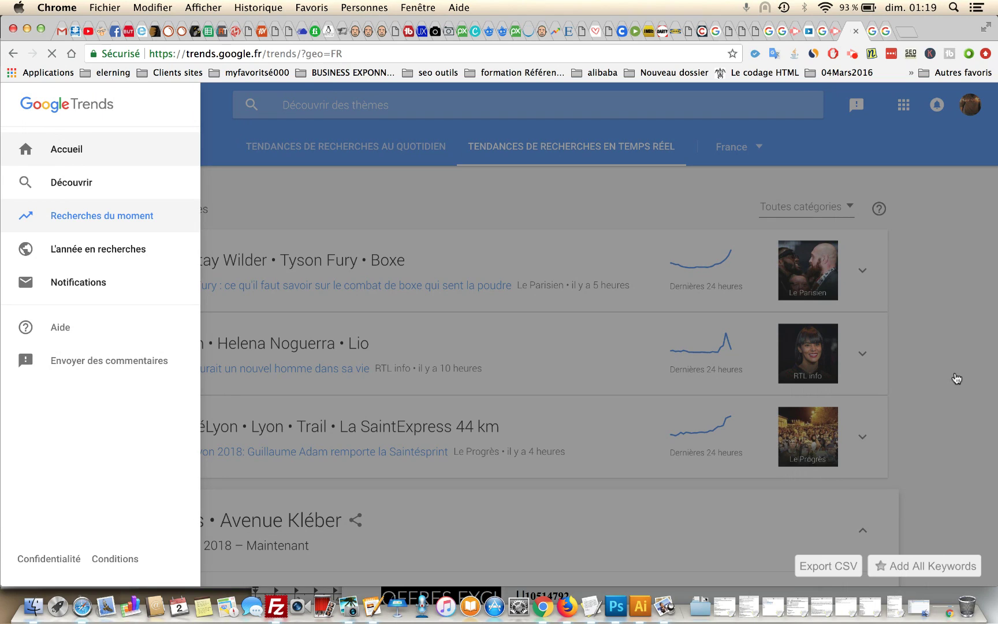